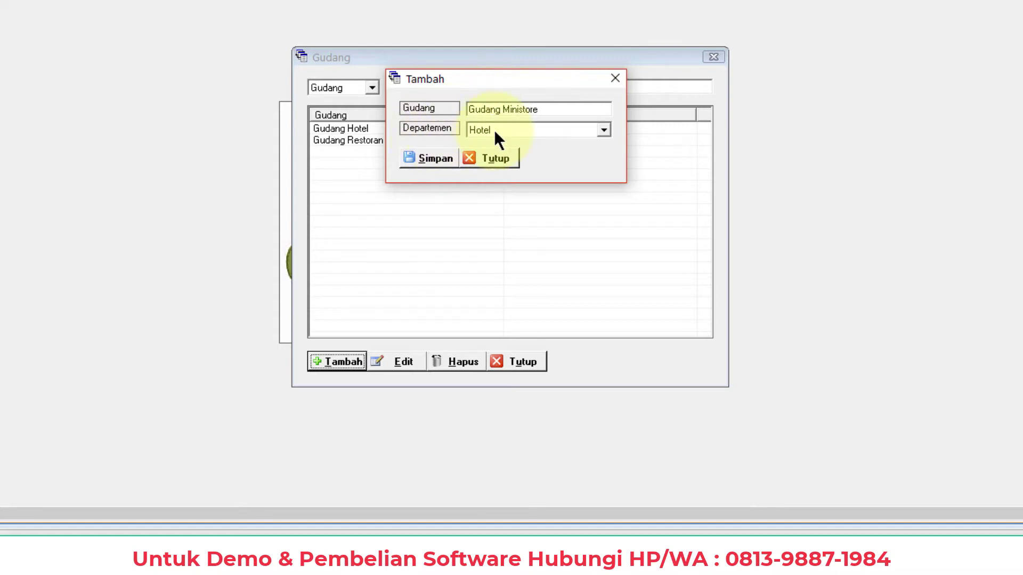
Save Gudang Ministore under Hotel, glance at Gudang Restoran's edit form, then close the warehouse list
{"action": "left_click", "coordinate": [432, 157]}
{"action": "left_click", "coordinate": [580, 170]}
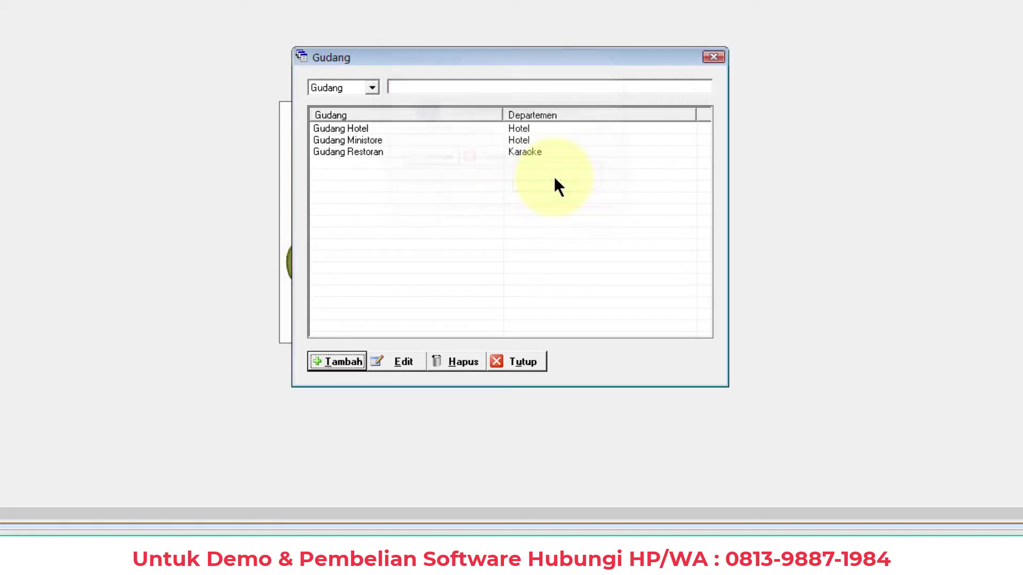
{"action": "left_click", "coordinate": [365, 154]}
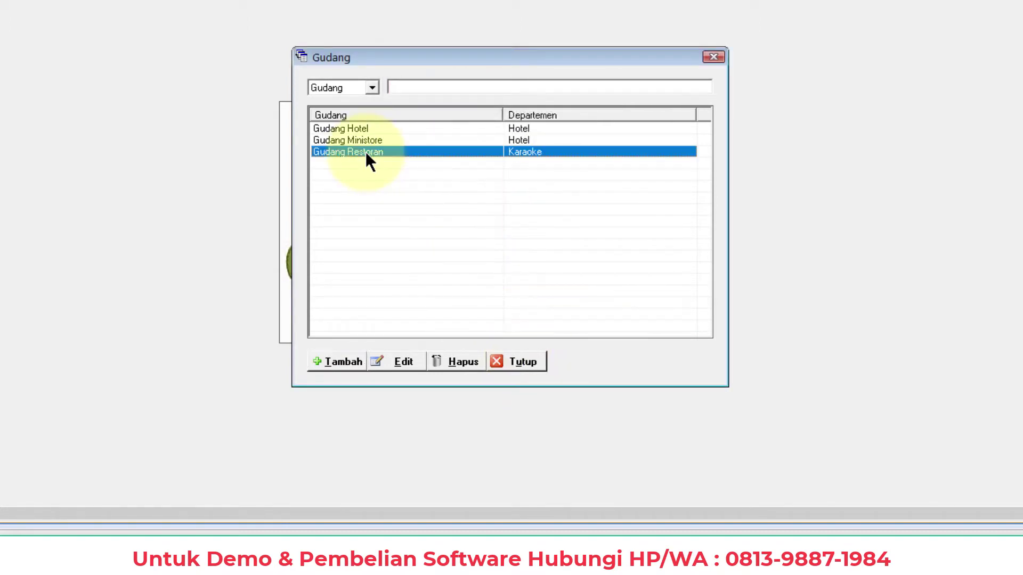
{"action": "left_click", "coordinate": [400, 360]}
{"action": "left_click", "coordinate": [495, 159]}
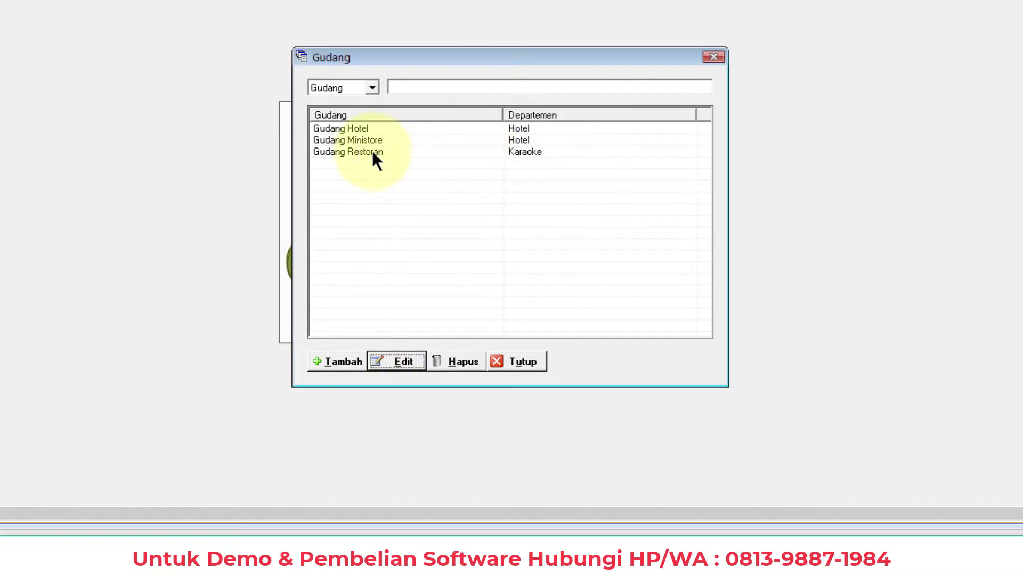
{"action": "left_click", "coordinate": [371, 151]}
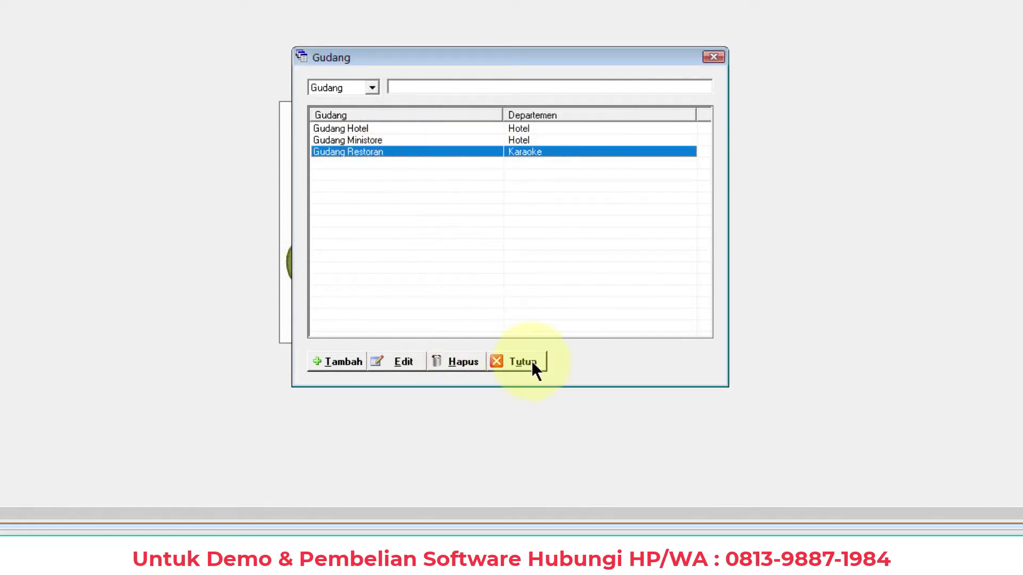
{"action": "left_click", "coordinate": [527, 363]}
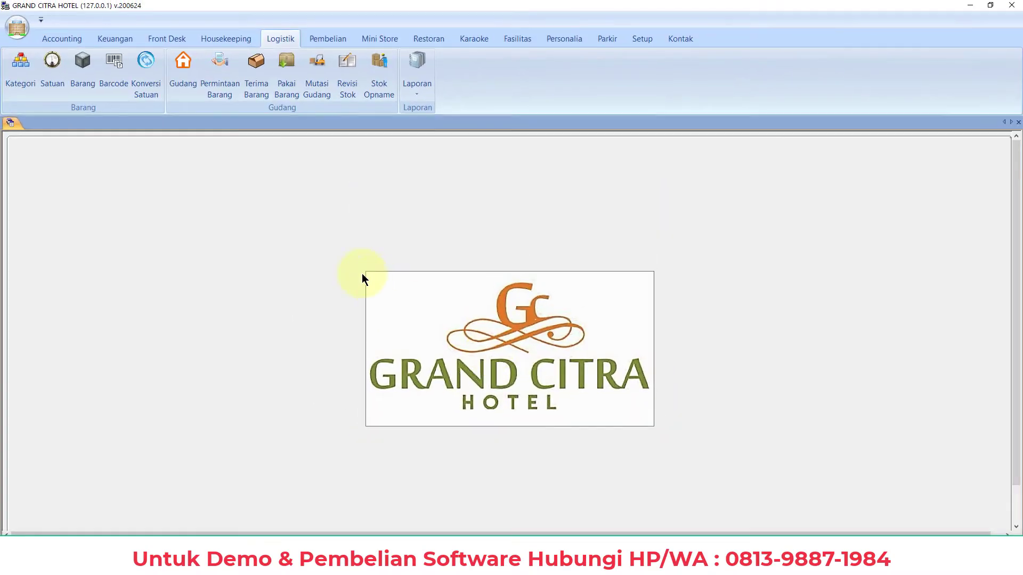
{"action": "left_click", "coordinate": [221, 88]}
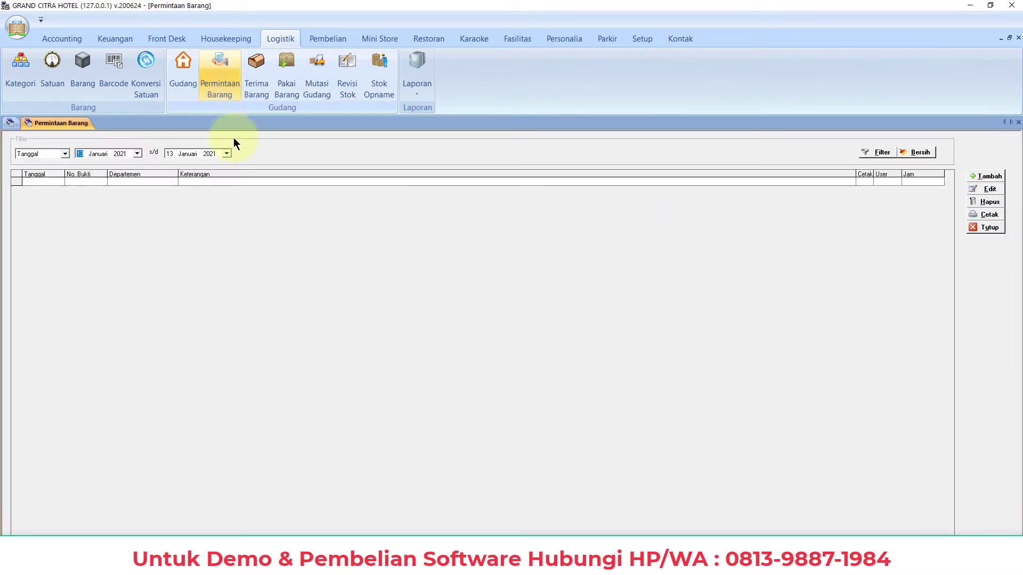
{"action": "left_click", "coordinate": [992, 228]}
{"action": "left_click", "coordinate": [324, 41]}
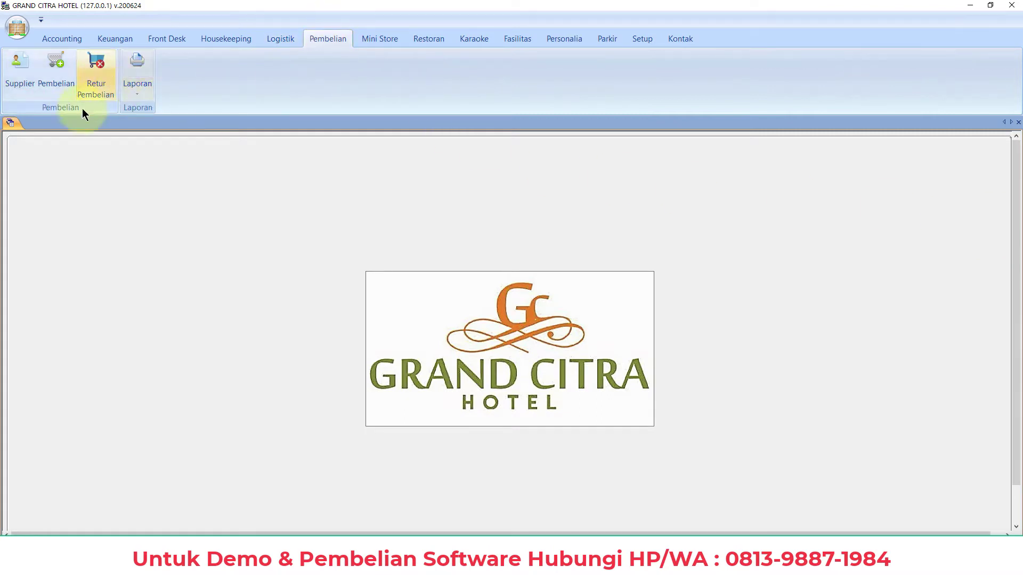
{"action": "left_click", "coordinate": [57, 87]}
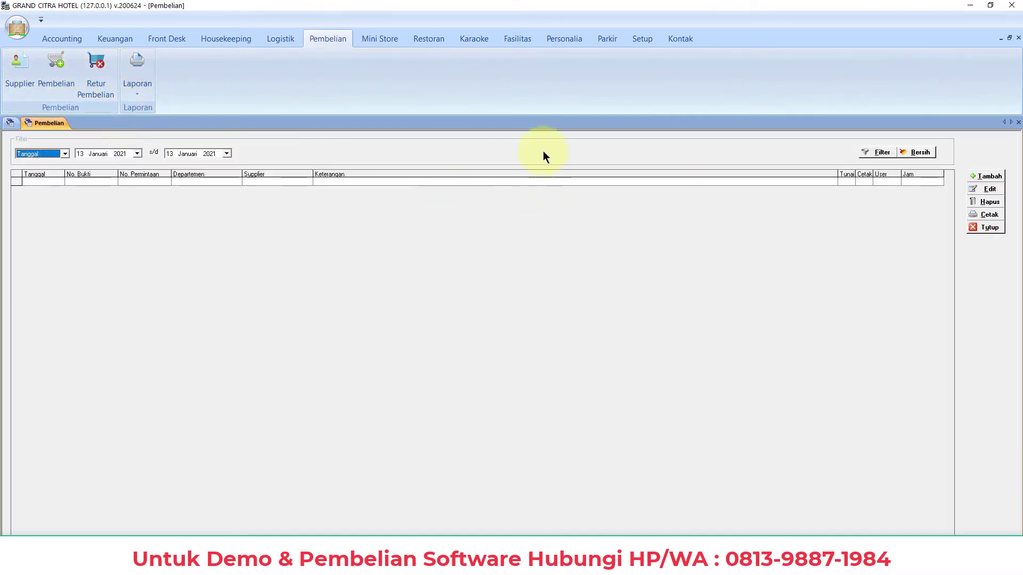
{"action": "left_click", "coordinate": [987, 176]}
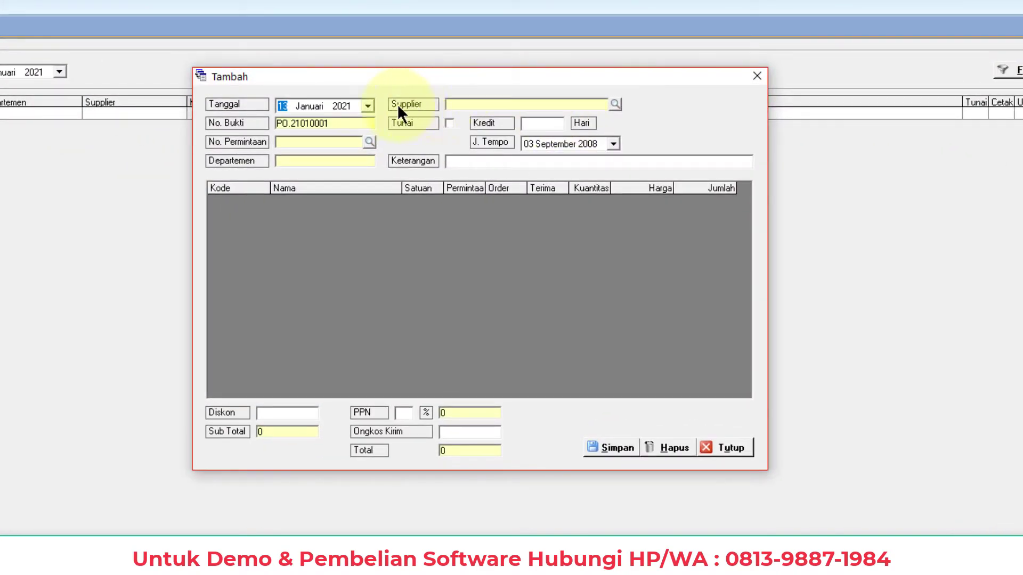
{"action": "left_click", "coordinate": [370, 143]}
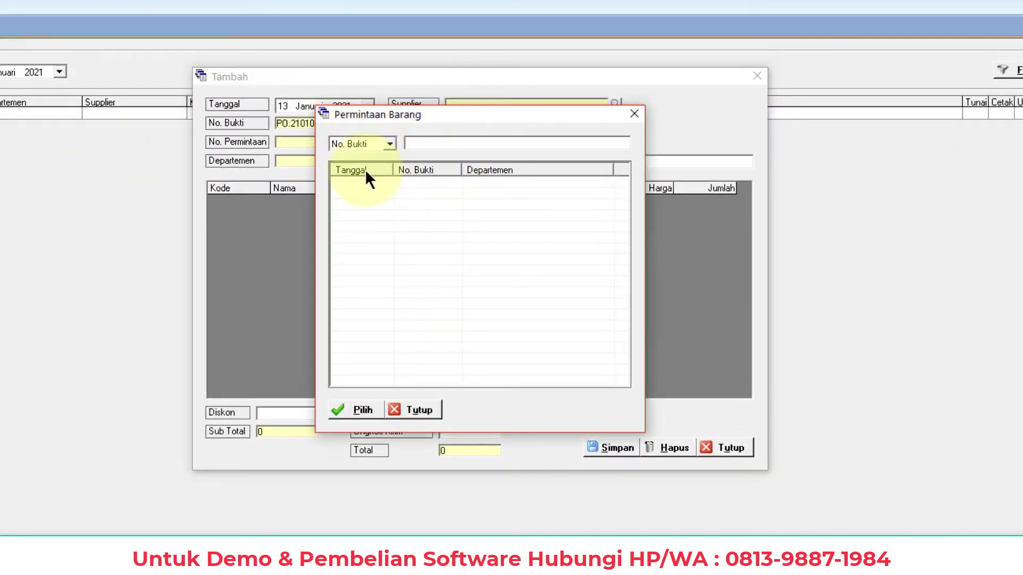
{"action": "left_click", "coordinate": [633, 114]}
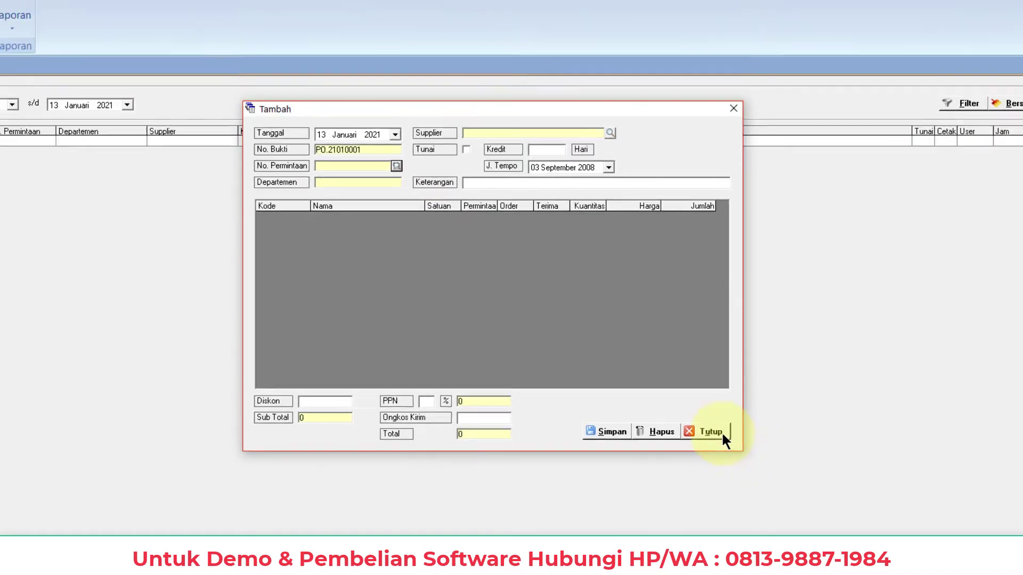
{"action": "left_click", "coordinate": [725, 447]}
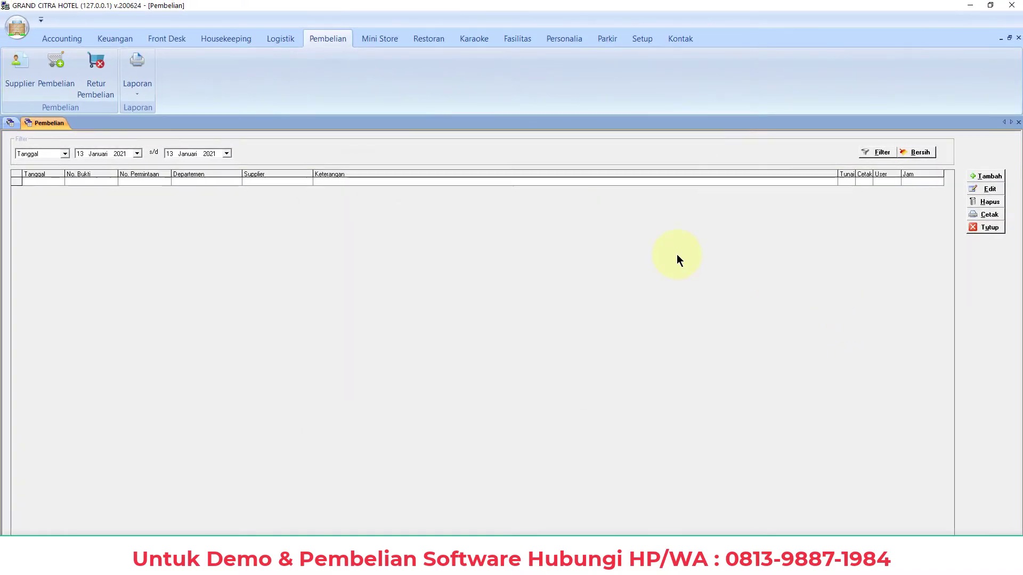
{"action": "left_click", "coordinate": [986, 227]}
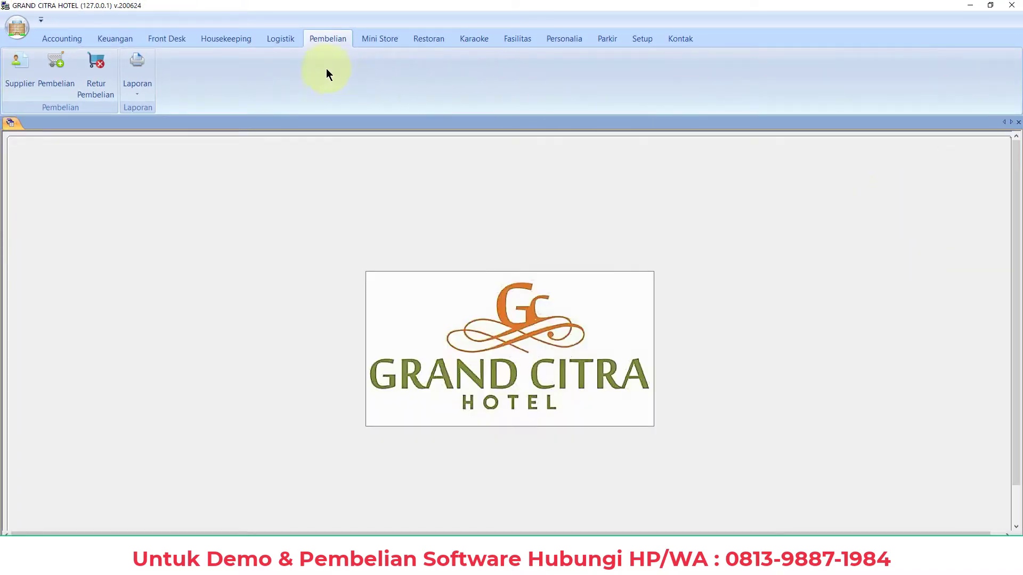
{"action": "left_click", "coordinate": [281, 38]}
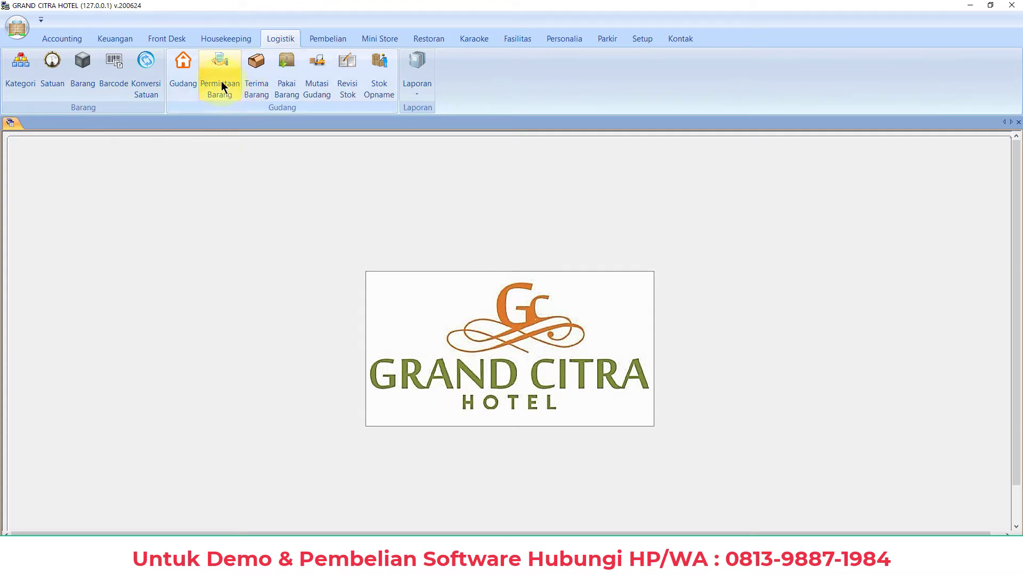
Create and save a Hotel goods request for 10 Fanta 600 ml (B0004) and 10 Aqua 600 ml (B0005)
{"action": "left_click", "coordinate": [223, 88]}
{"action": "left_click", "coordinate": [987, 176]}
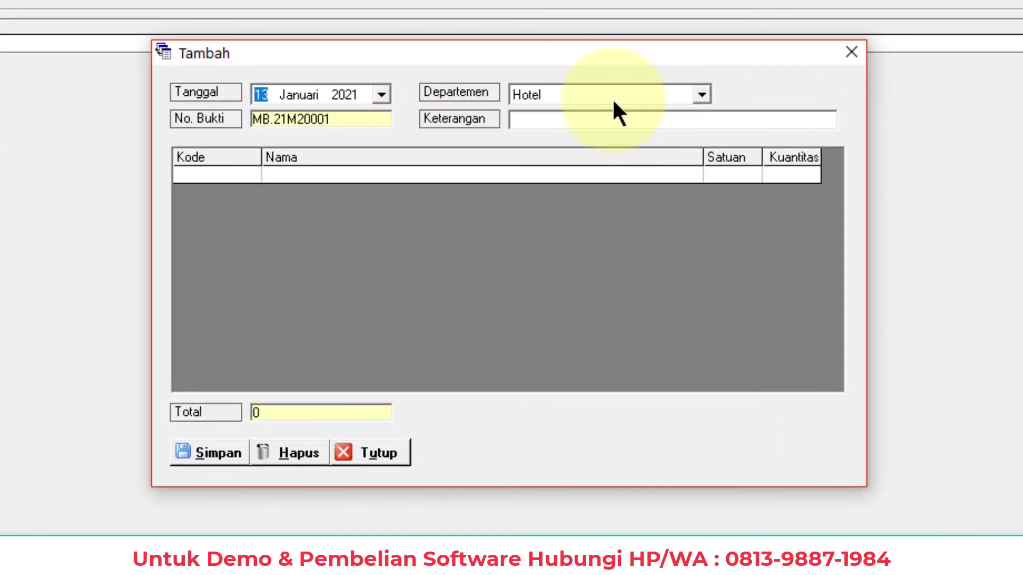
{"action": "left_click", "coordinate": [214, 175]}
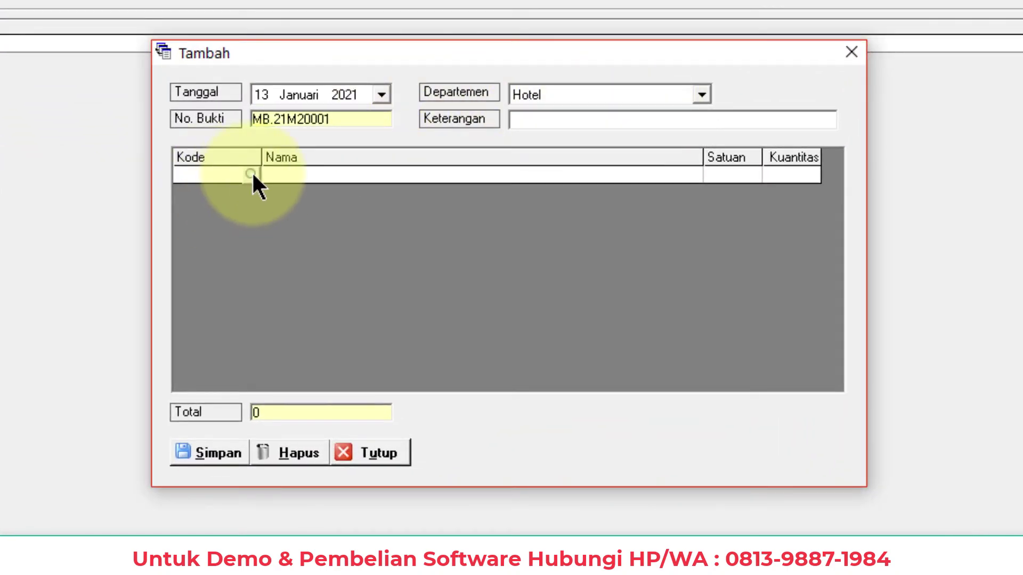
{"action": "left_click", "coordinate": [251, 175]}
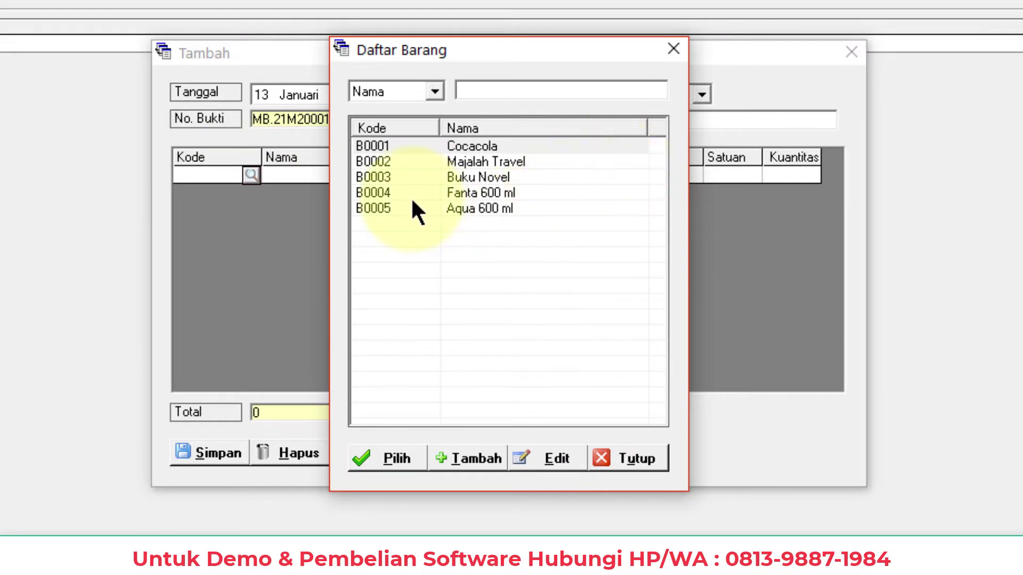
{"action": "double_click", "coordinate": [484, 192]}
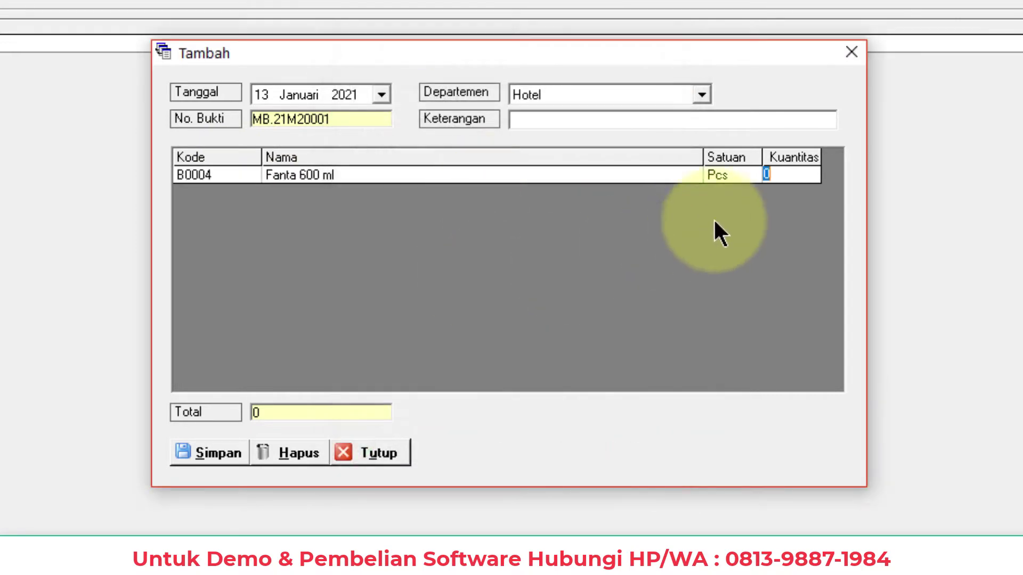
{"action": "type", "text": "10"}
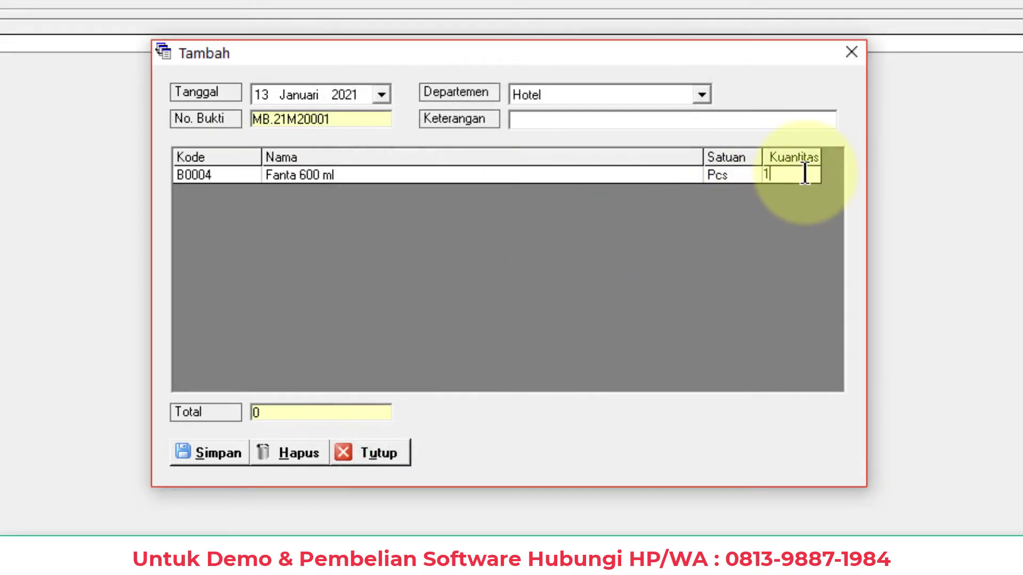
{"action": "key", "text": "Return"}
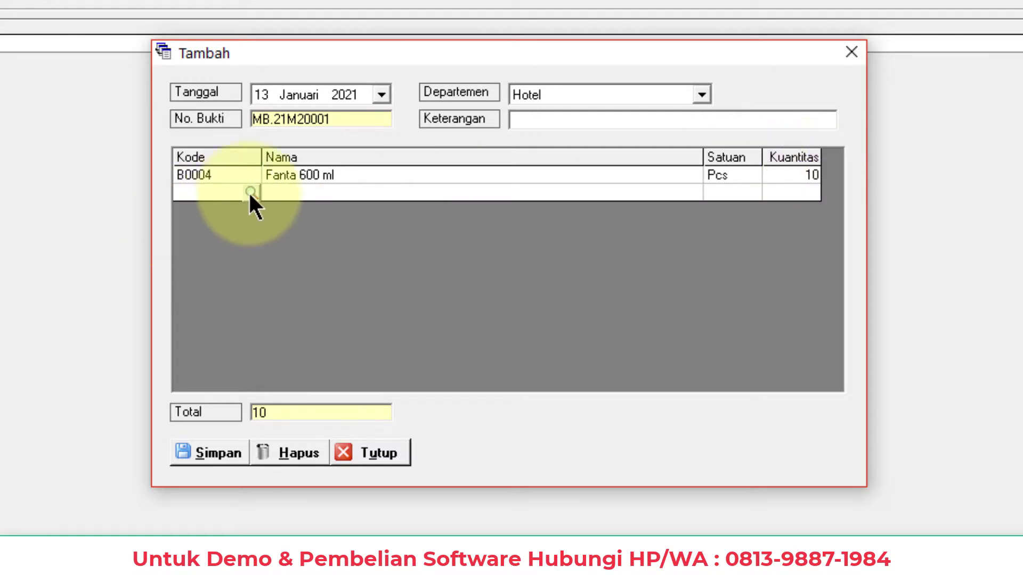
{"action": "left_click", "coordinate": [251, 193]}
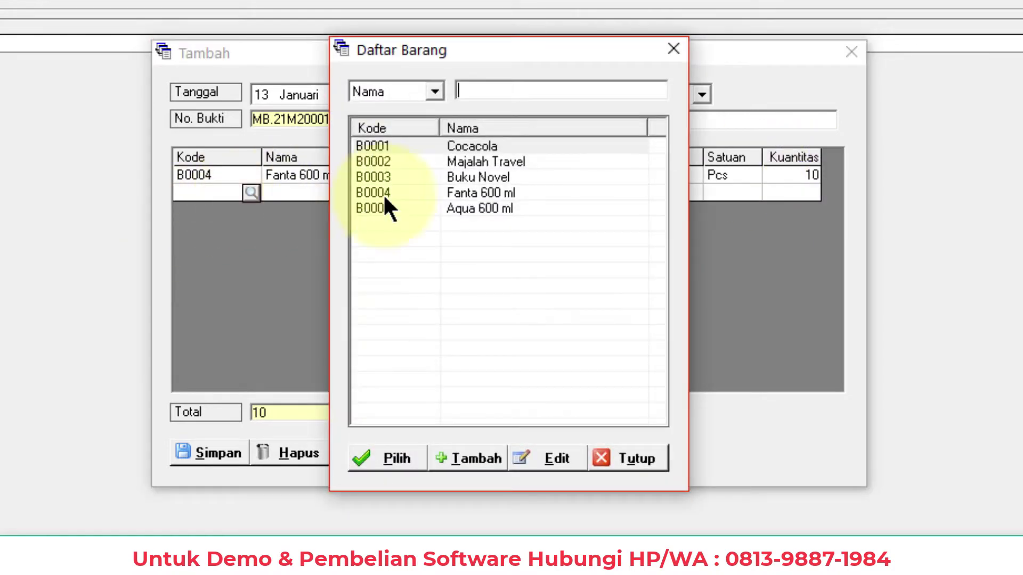
{"action": "double_click", "coordinate": [459, 208]}
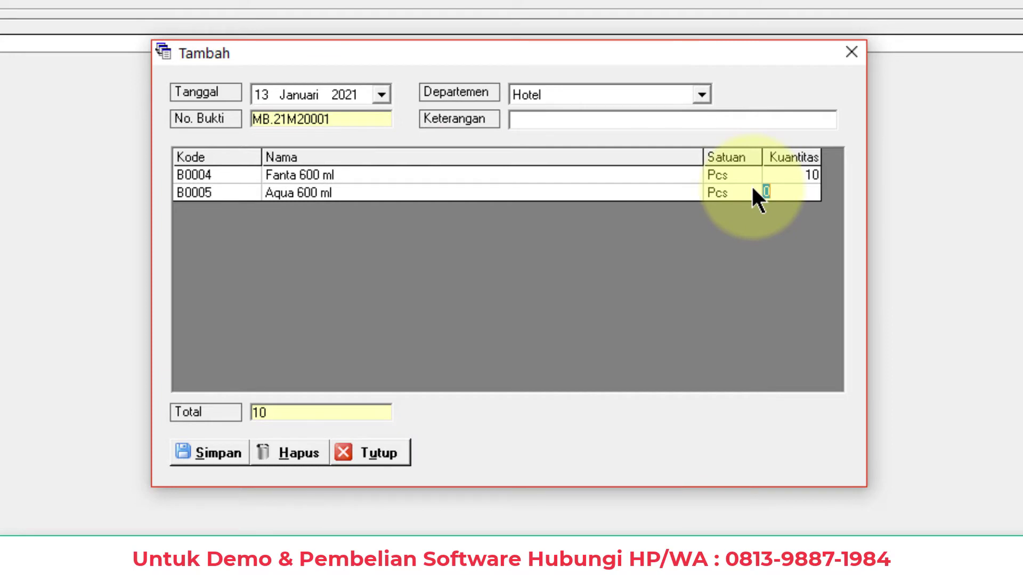
{"action": "key", "text": "Return"}
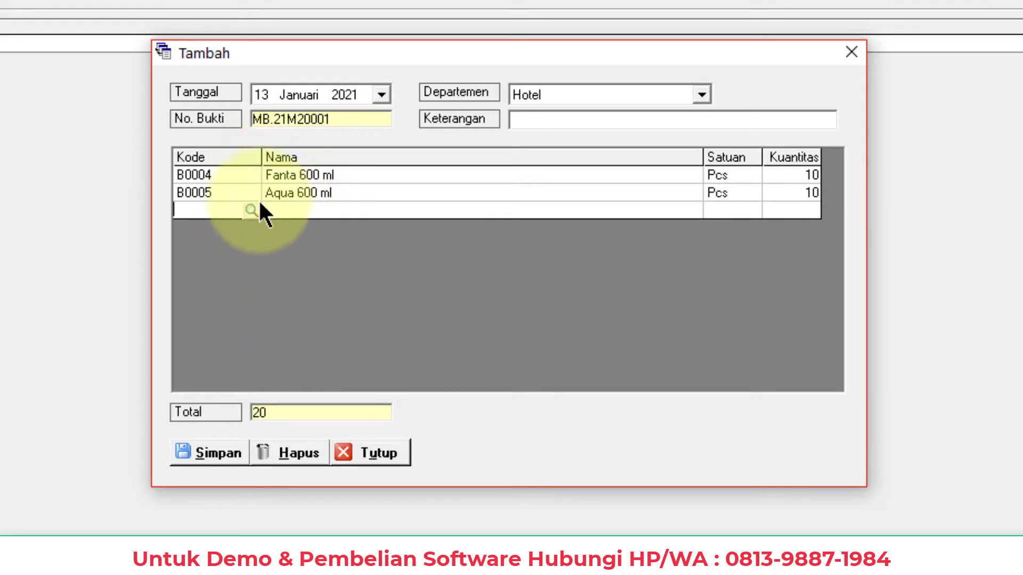
{"action": "left_click", "coordinate": [208, 451]}
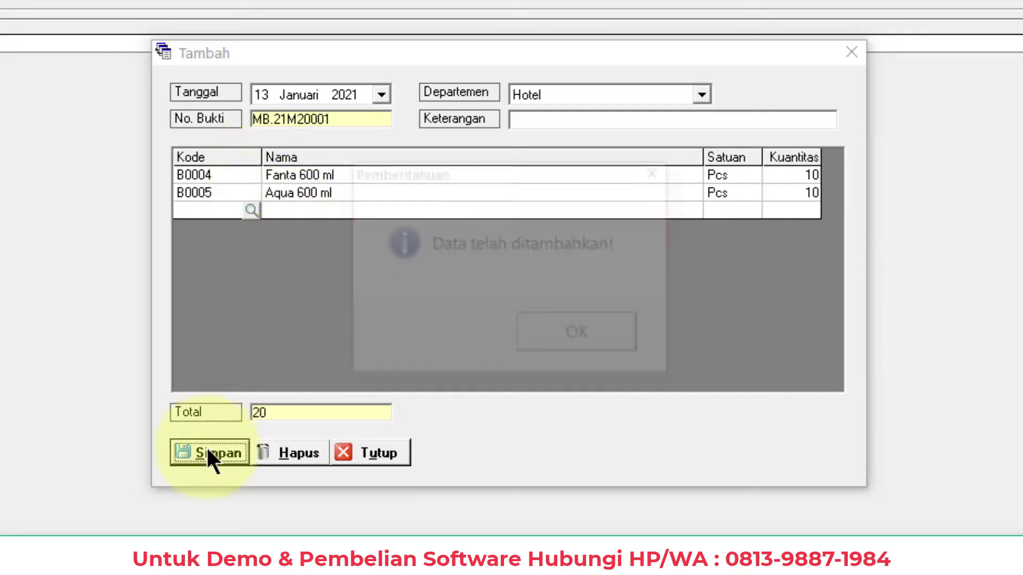
{"action": "left_click", "coordinate": [593, 339]}
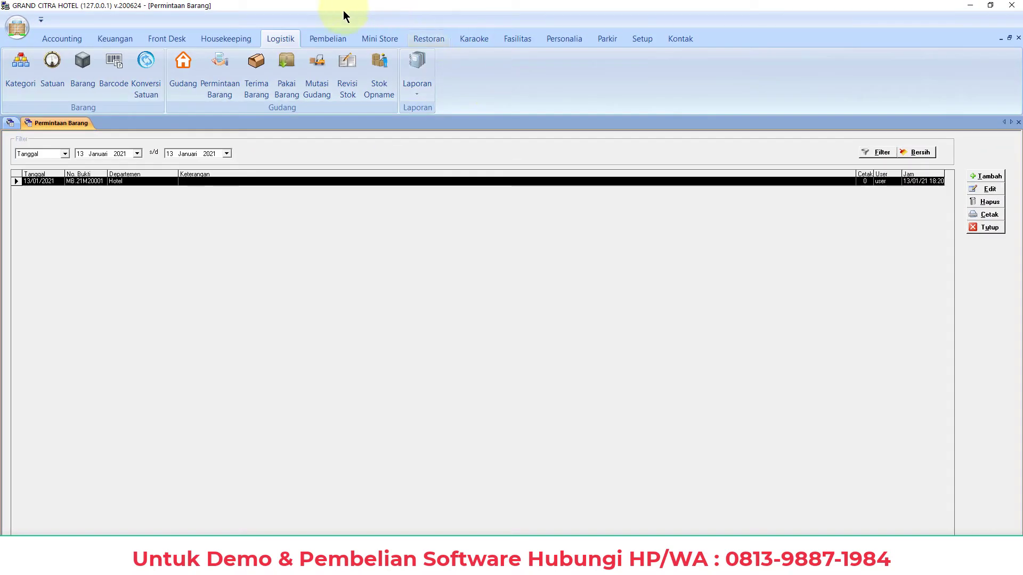
Start a new supplier with code S002, name 'Spupplier Ministore', contact 'Nama' and address 'Alamatnya'
{"action": "left_click", "coordinate": [326, 39]}
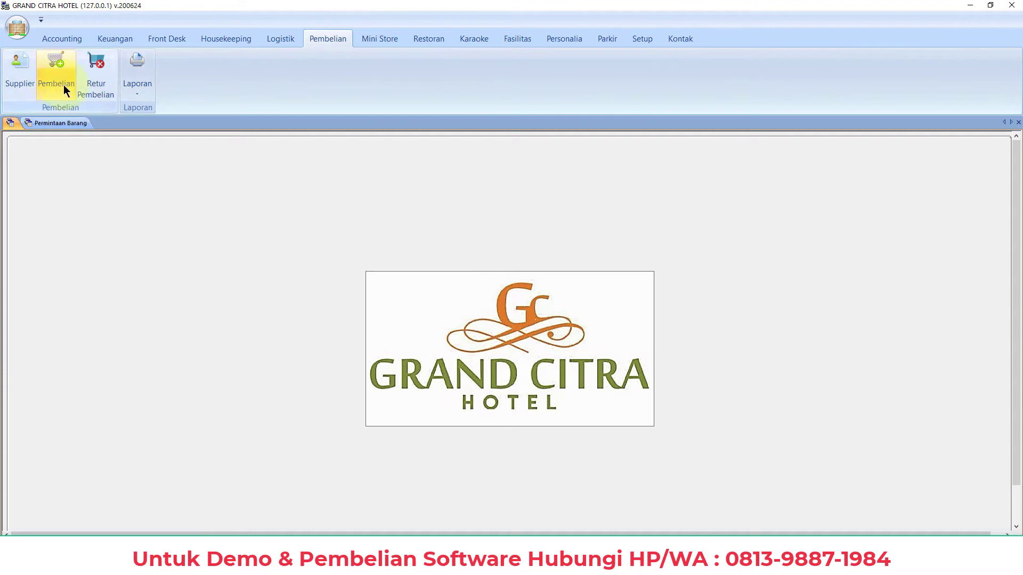
{"action": "left_click", "coordinate": [16, 85]}
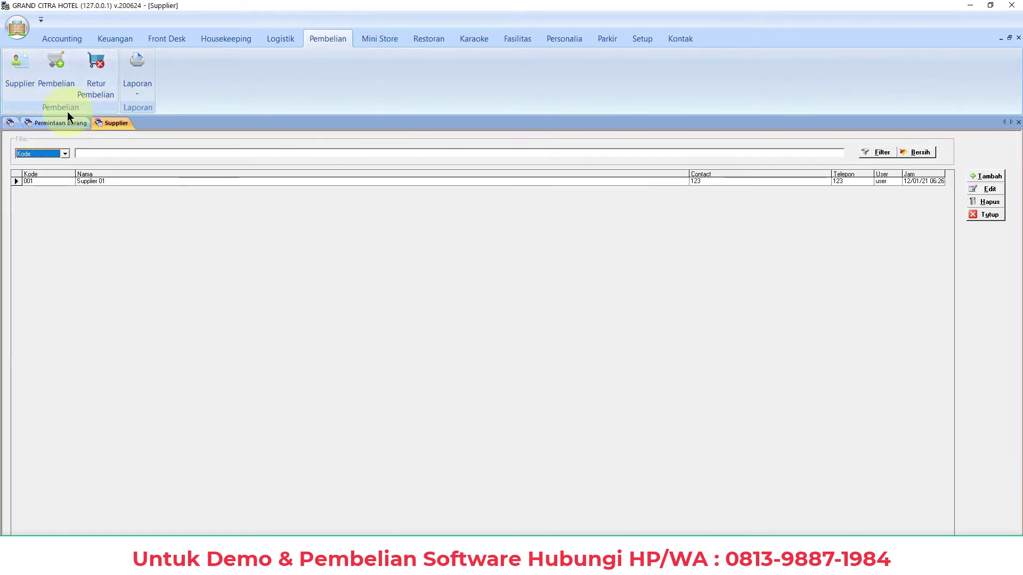
{"action": "left_click", "coordinate": [975, 176]}
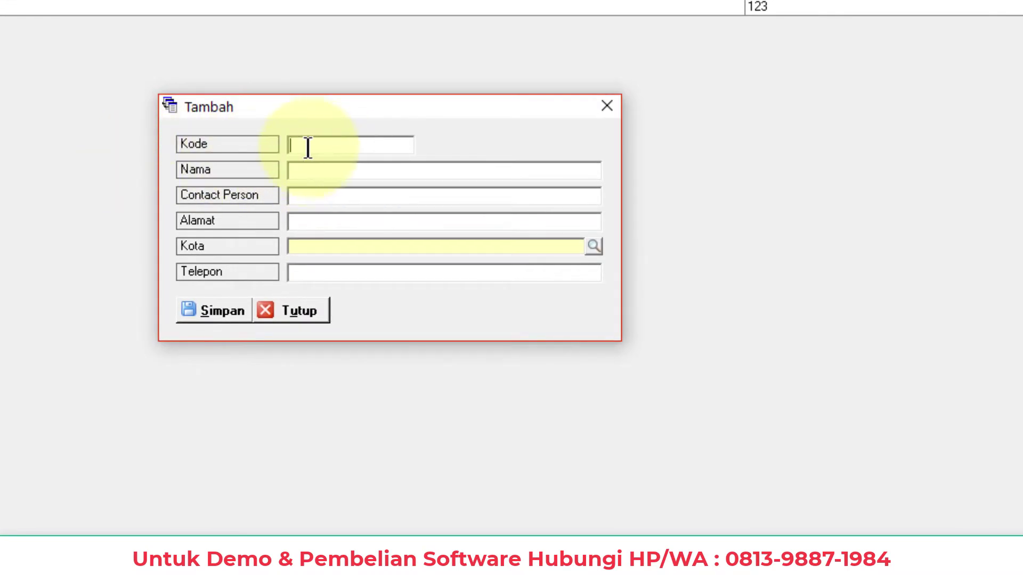
{"action": "type", "text": "S002"}
{"action": "left_click", "coordinate": [309, 172]}
{"action": "type", "text": "S"}
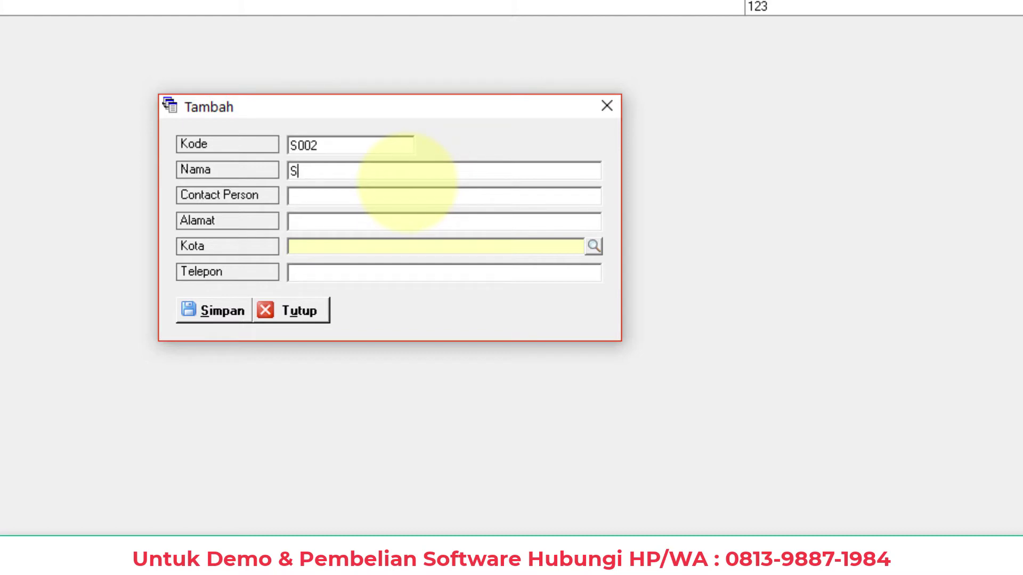
{"action": "type", "text": "pupplier Ministore"}
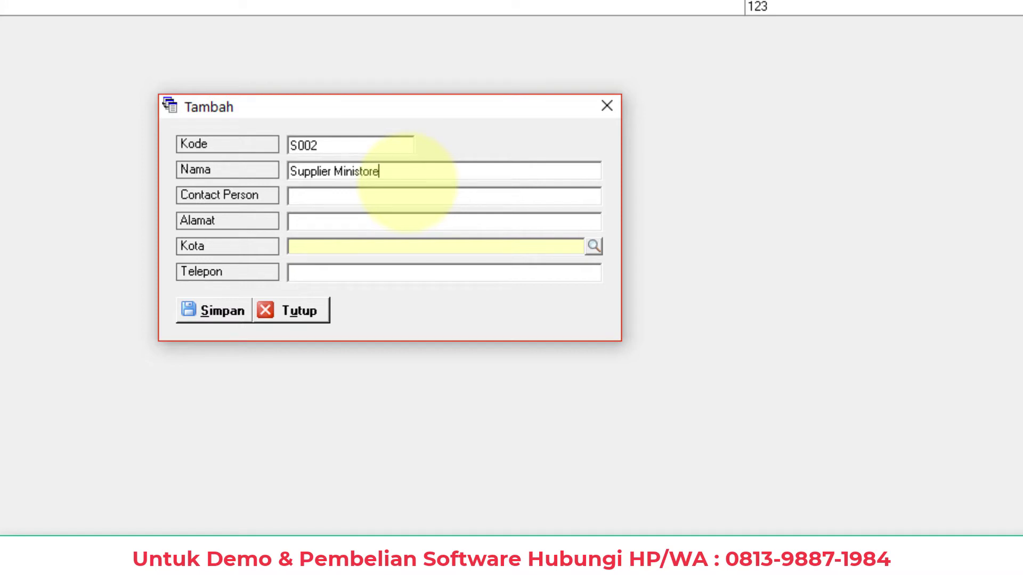
{"action": "left_click", "coordinate": [327, 200]}
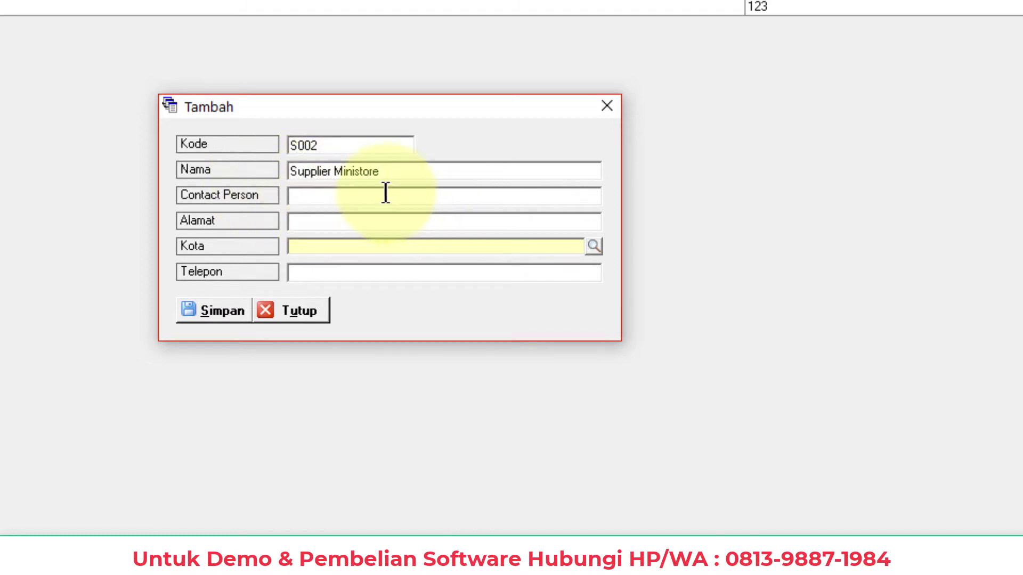
{"action": "type", "text": "Nama"}
{"action": "left_click", "coordinate": [350, 228]}
{"action": "type", "text": "Alamat"}
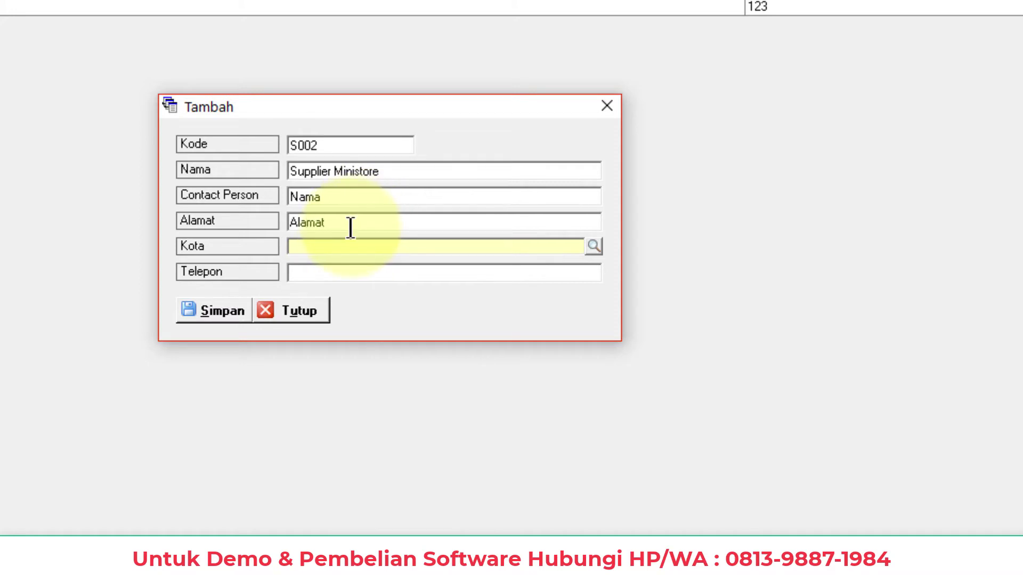
{"action": "type", "text": "nya"}
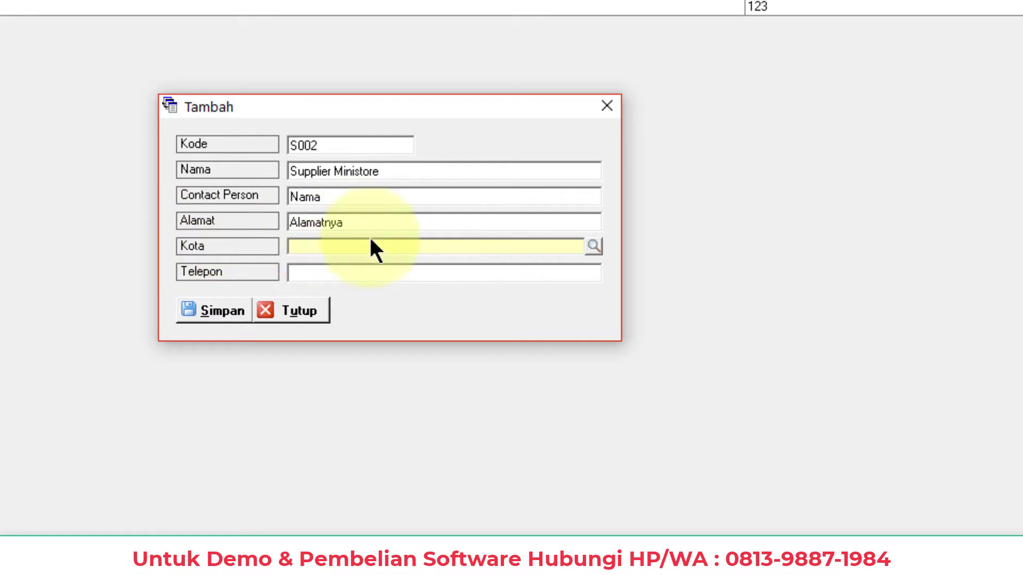
Set the supplier's city to Kota Semarang and replace the placeholder with the real street address
{"action": "left_click", "coordinate": [601, 245]}
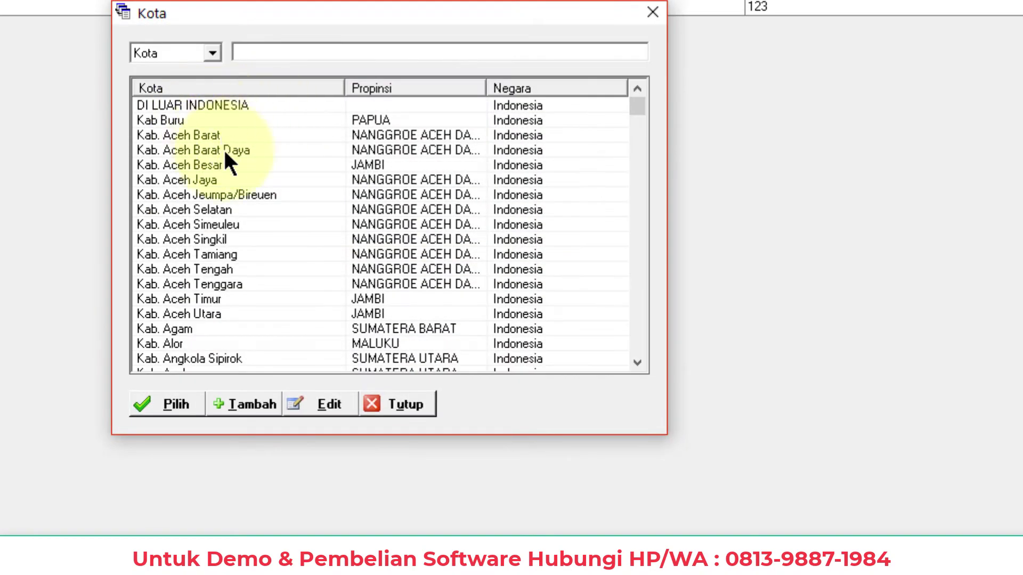
{"action": "type", "text": "sema"}
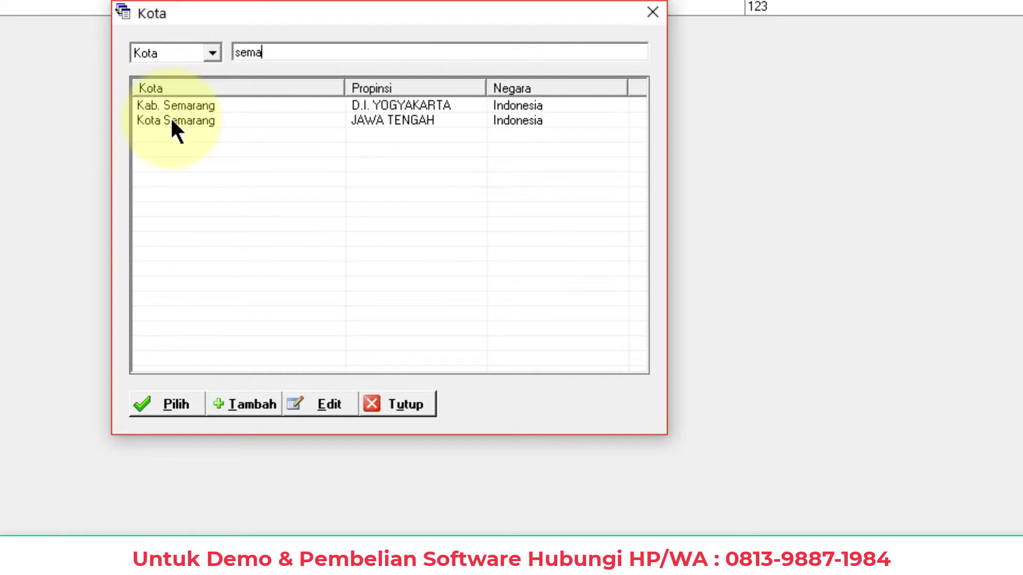
{"action": "double_click", "coordinate": [172, 122]}
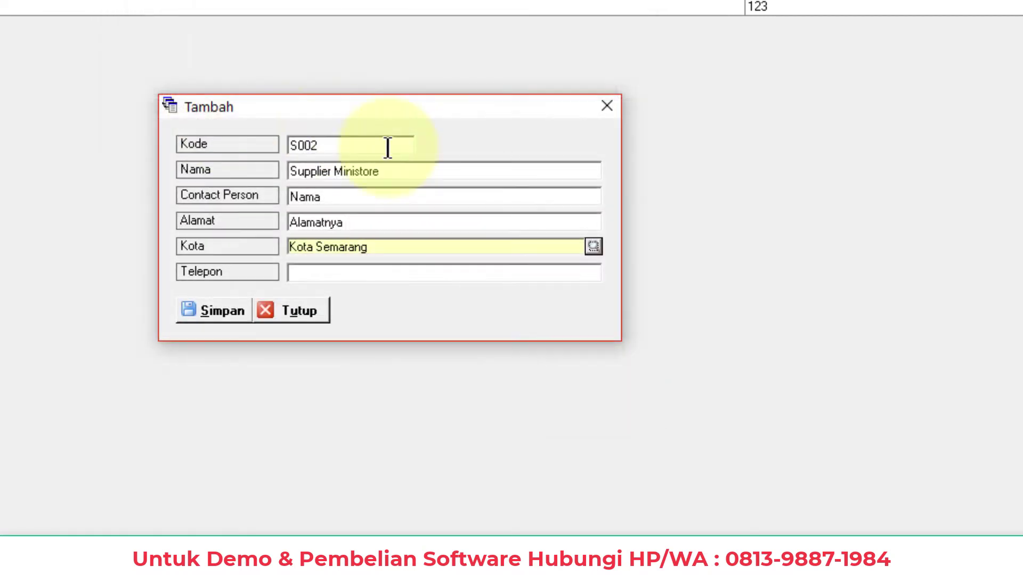
{"action": "left_click_drag", "start_coordinate": [363, 222], "coordinate": [287, 220]}
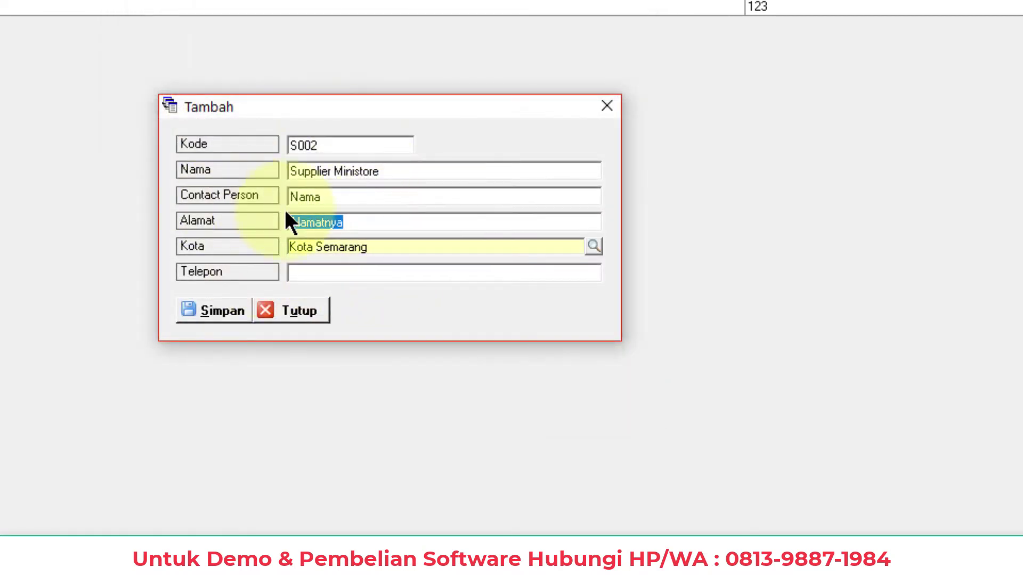
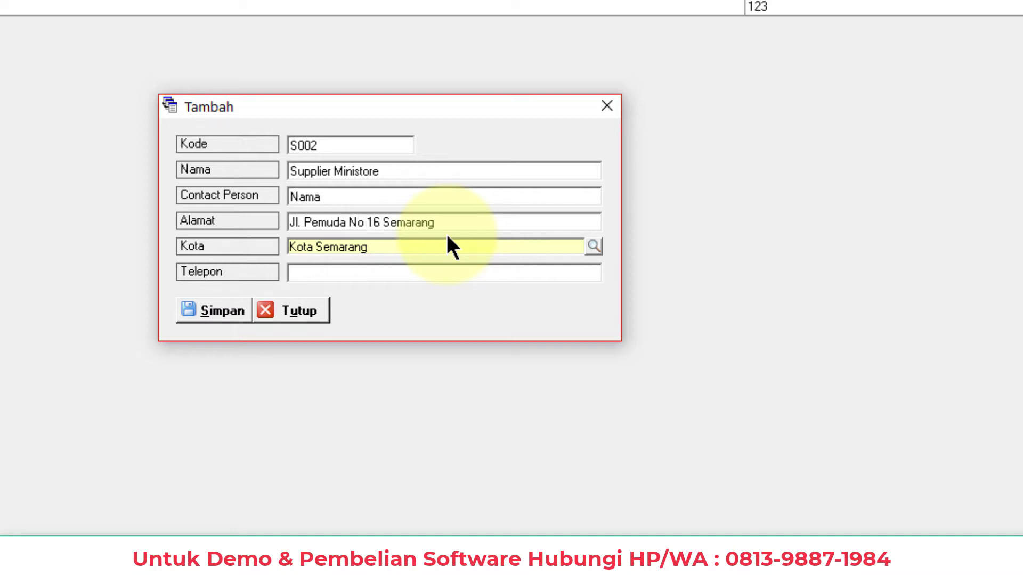
Update the contact person name, enter the supplier's phone number, and save supplier S002
{"action": "left_click", "coordinate": [340, 197]}
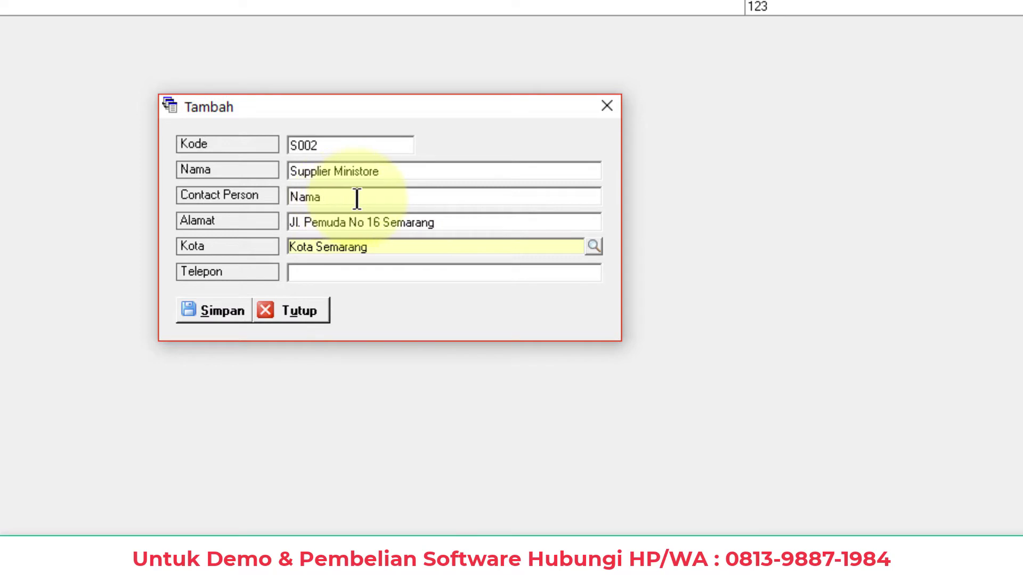
{"action": "type", "text": "Supl"}
{"action": "type", "text": "ier"}
{"action": "left_click", "coordinate": [300, 272]}
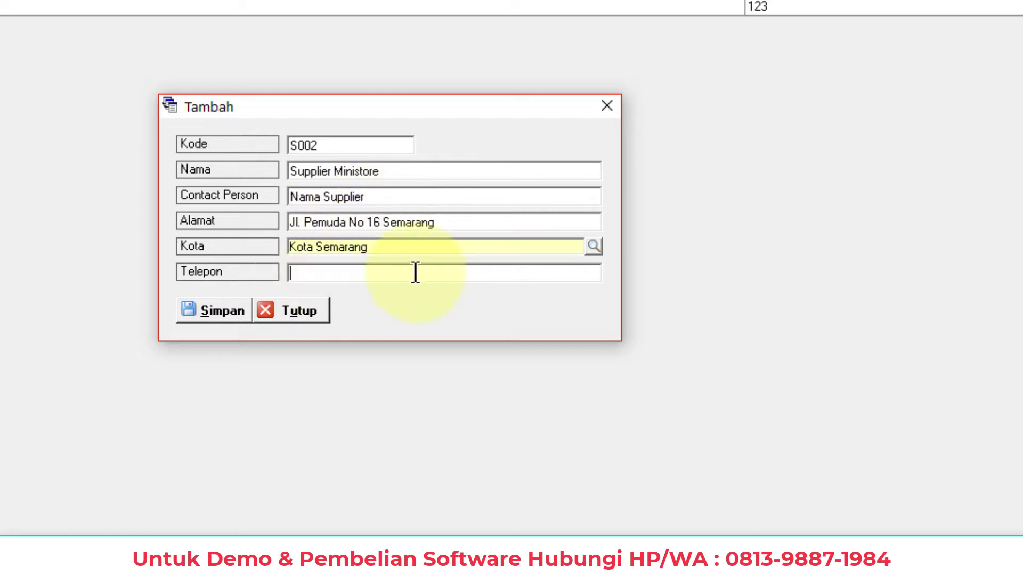
{"action": "type", "text": "123456789"}
{"action": "left_click", "coordinate": [216, 312]}
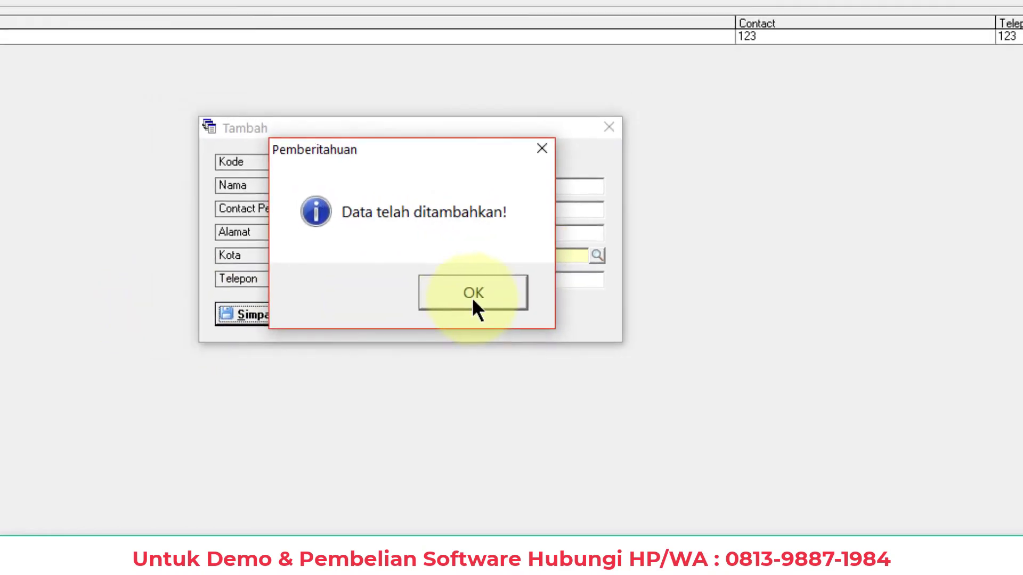
{"action": "left_click", "coordinate": [474, 298]}
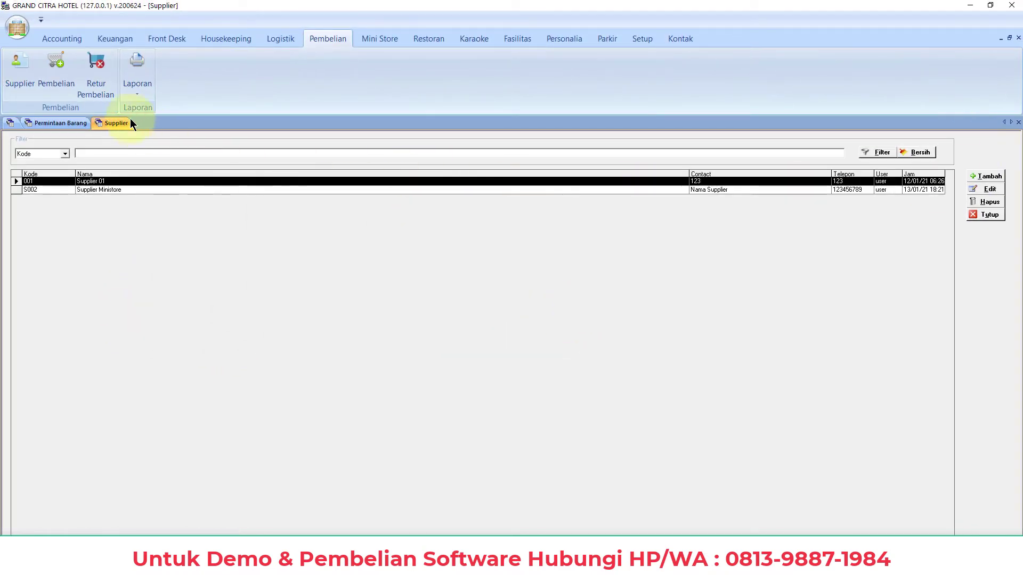
Create a purchase for Supplier Ministore and load the Fanta and Aqua items from request MB.21M20001
{"action": "left_click", "coordinate": [63, 87]}
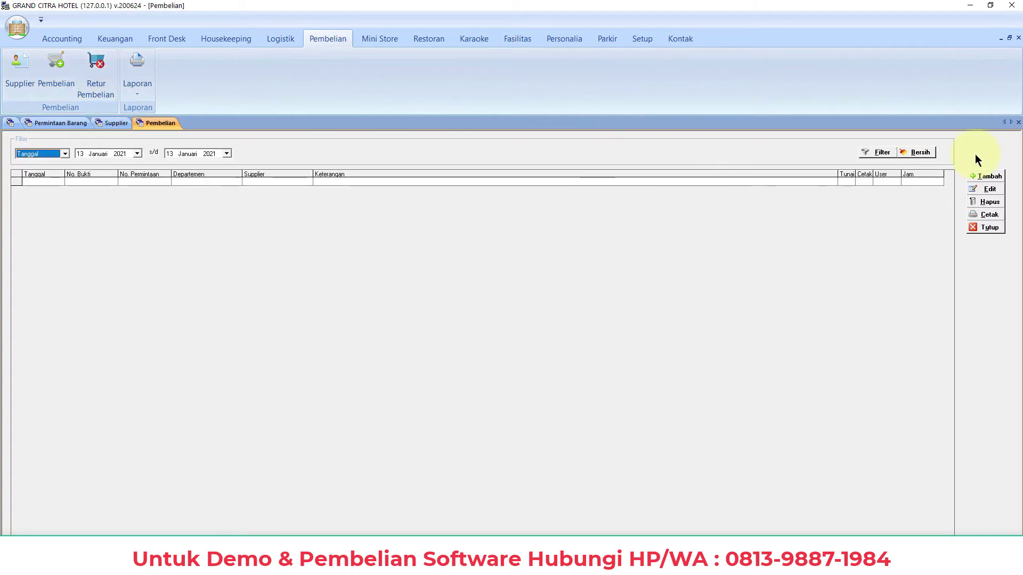
{"action": "left_click", "coordinate": [988, 178]}
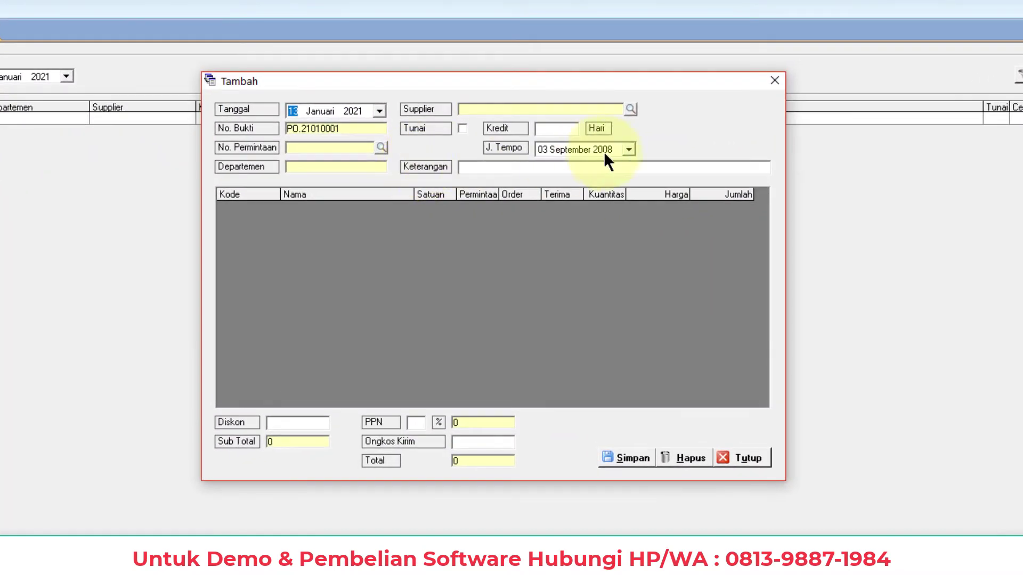
{"action": "left_click", "coordinate": [630, 108]}
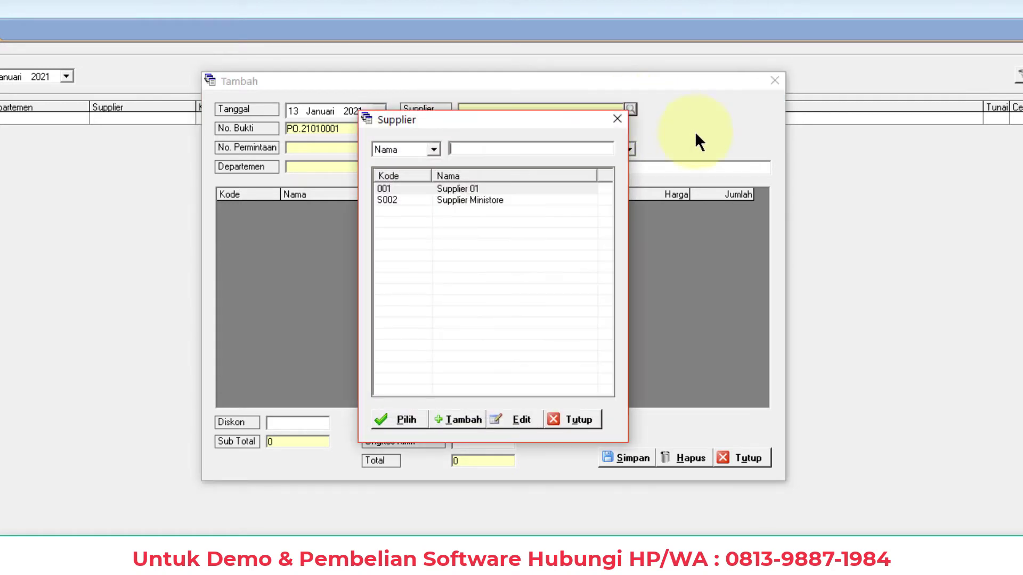
{"action": "left_click", "coordinate": [473, 201]}
{"action": "left_click", "coordinate": [395, 418]}
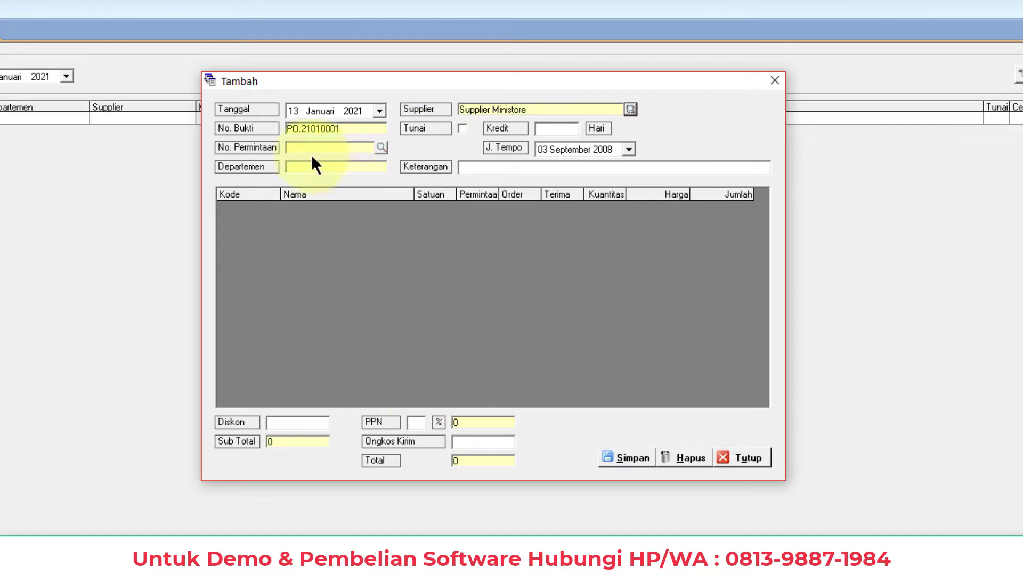
{"action": "left_click", "coordinate": [380, 148]}
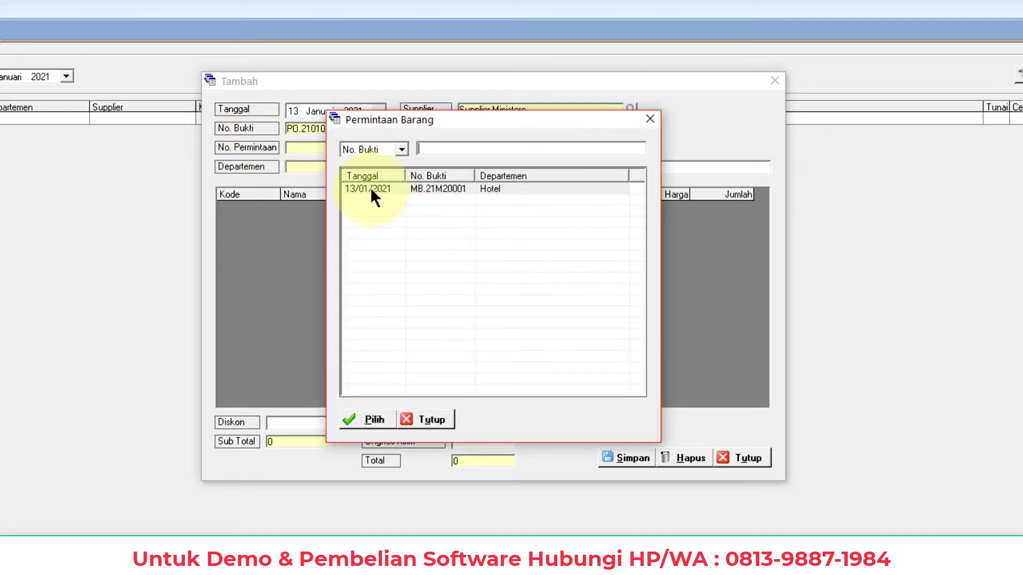
{"action": "left_click", "coordinate": [429, 188]}
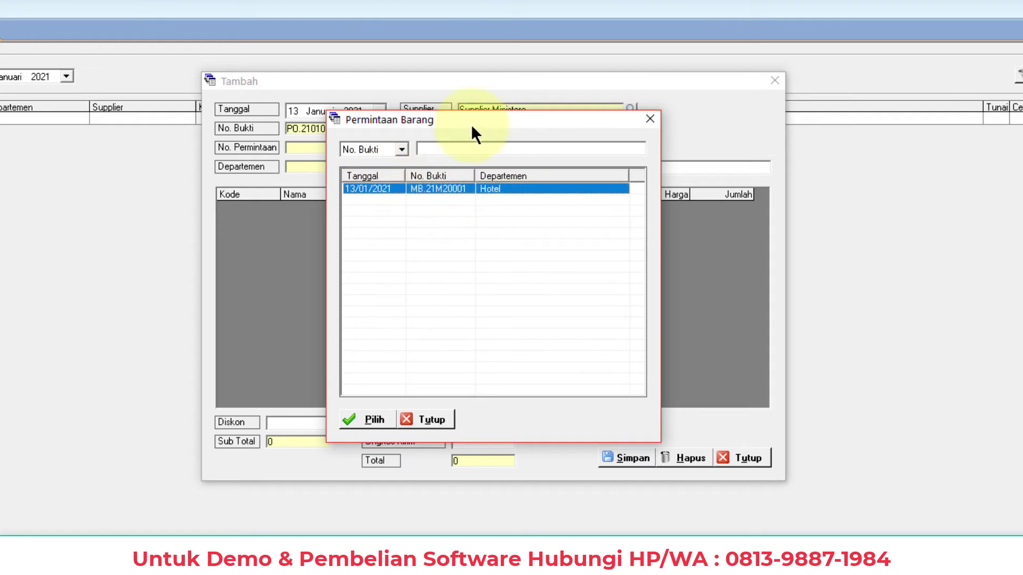
{"action": "left_click", "coordinate": [363, 420]}
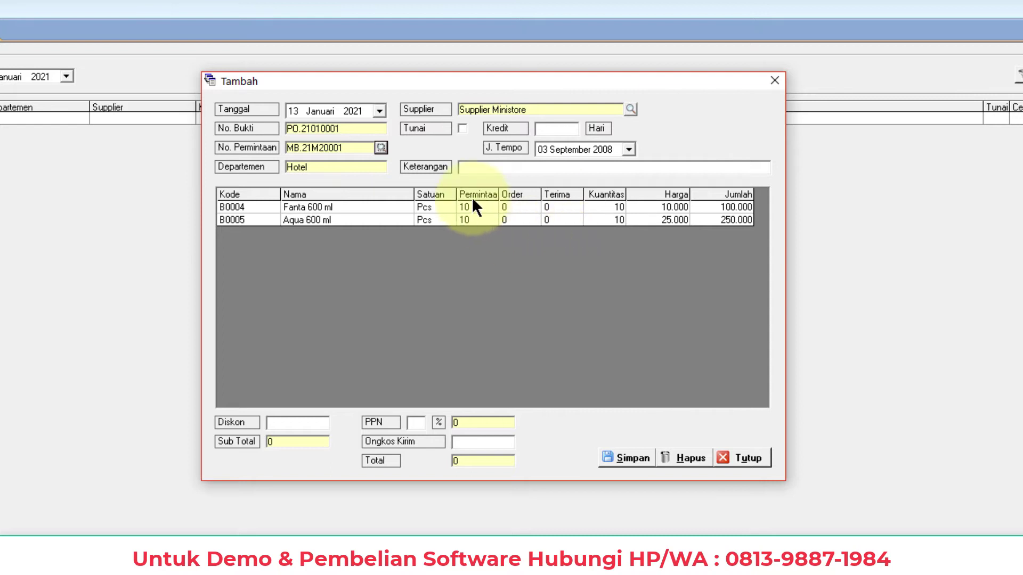
Confirm a quantity of 10 for both Fanta 600 ml and Aqua 600 ml
{"action": "left_click", "coordinate": [568, 204]}
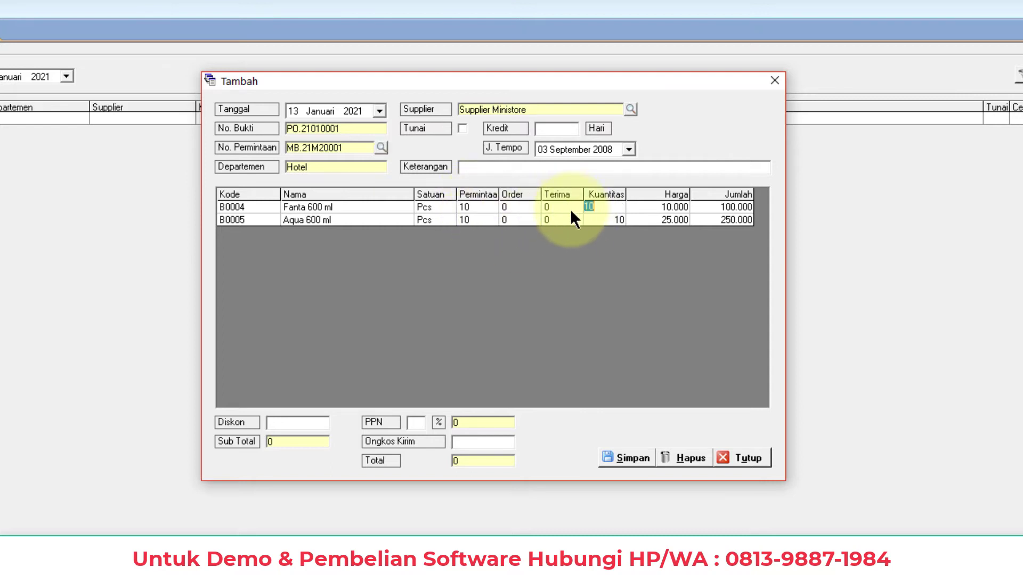
{"action": "left_click", "coordinate": [602, 219]}
{"action": "left_click", "coordinate": [604, 207]}
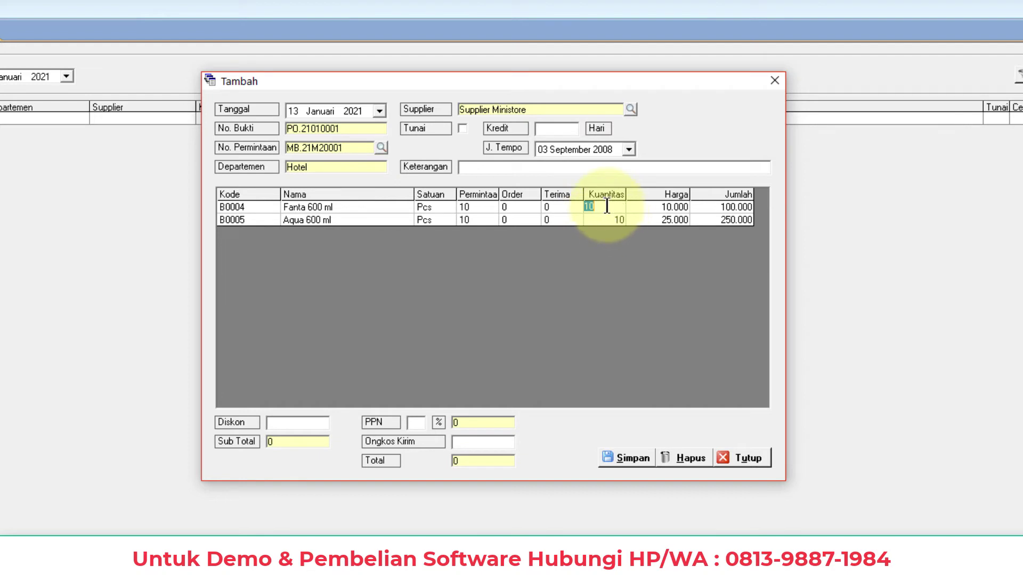
{"action": "left_click", "coordinate": [607, 224]}
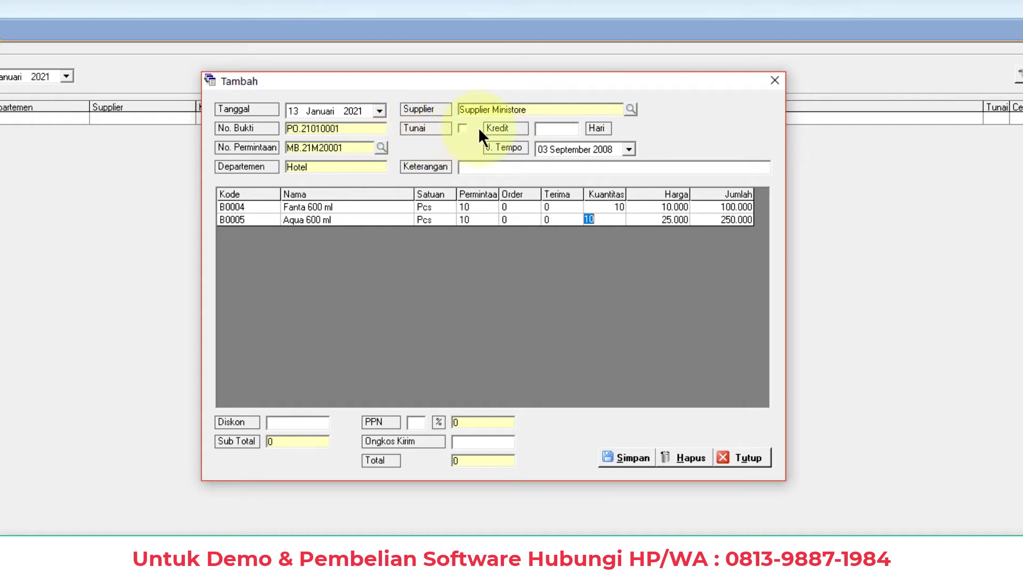
Mark the purchase as cash, set discount and shipping cost to 0, and save it
{"action": "left_click", "coordinate": [461, 128]}
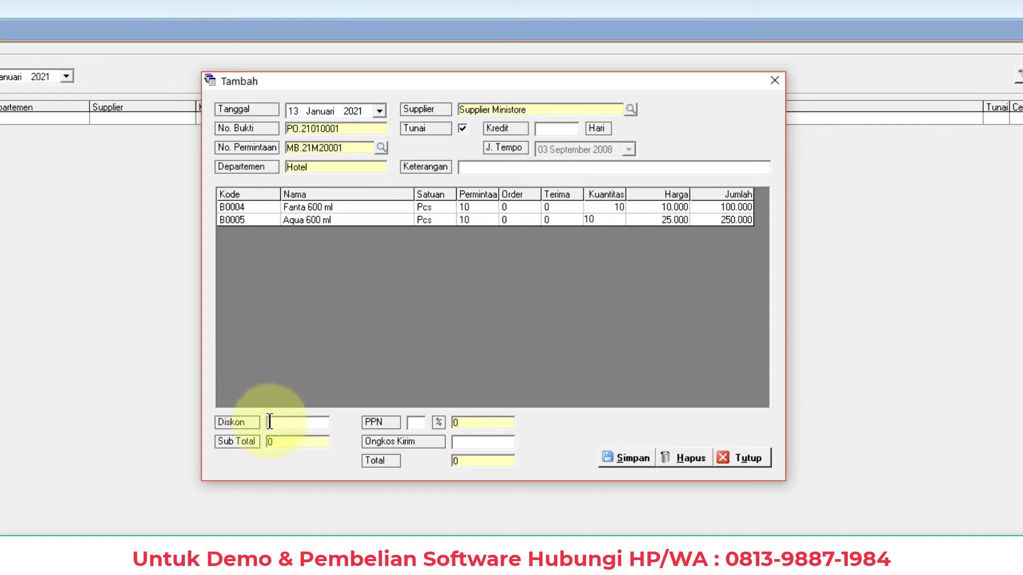
{"action": "left_click", "coordinate": [299, 423]}
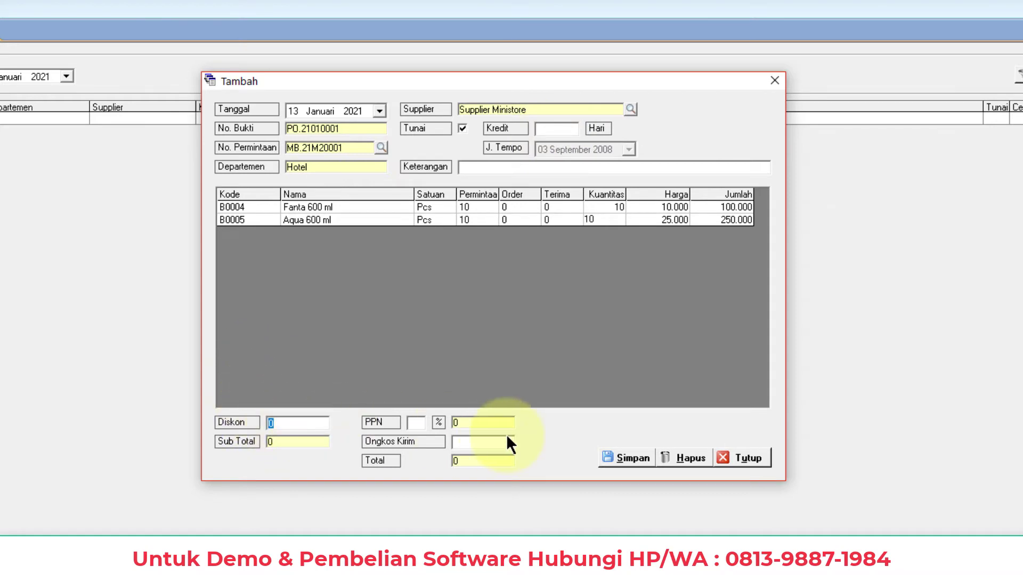
{"action": "left_click", "coordinate": [489, 442]}
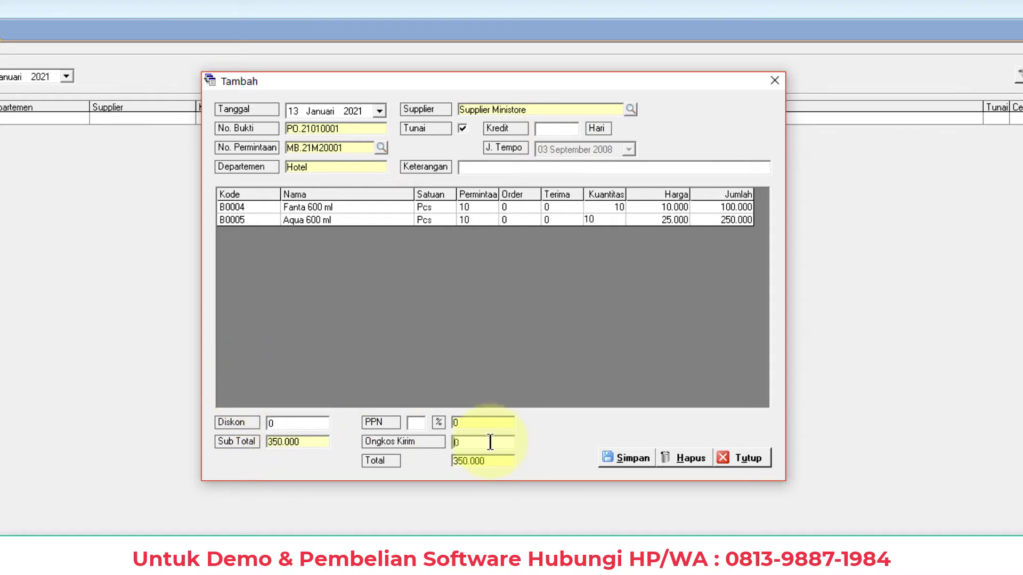
{"action": "left_click_drag", "start_coordinate": [486, 442], "coordinate": [415, 441]}
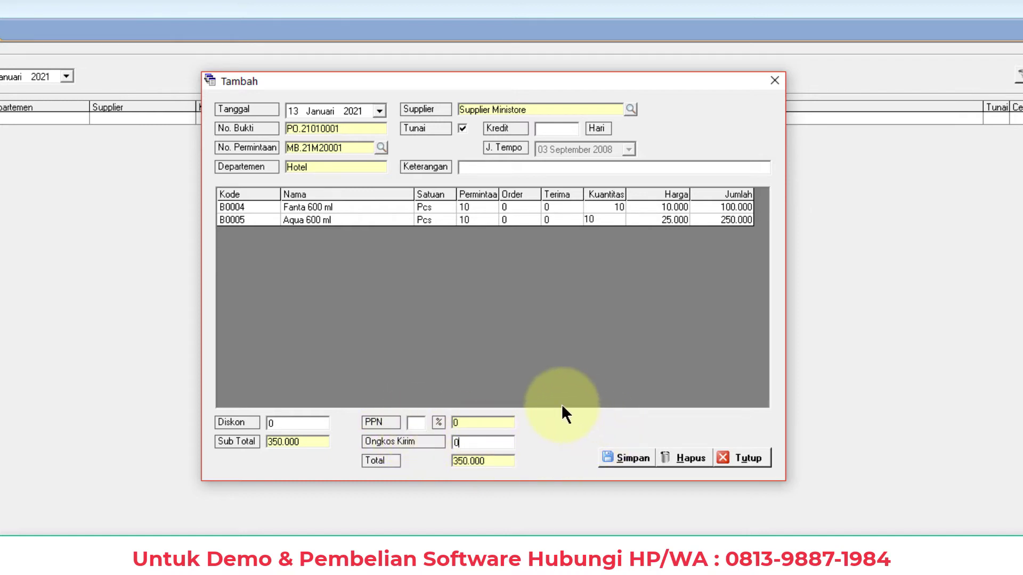
{"action": "left_click", "coordinate": [482, 444]}
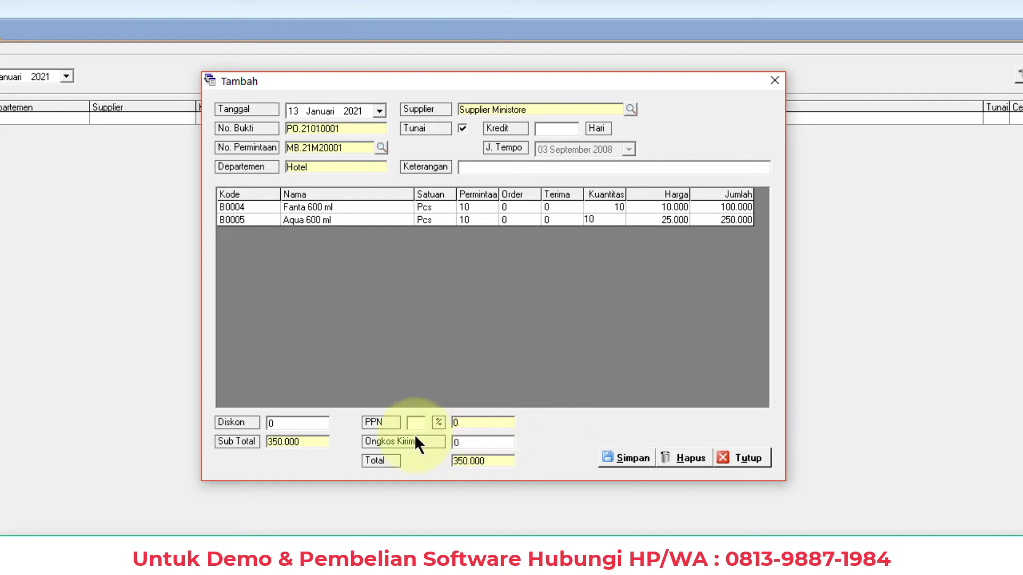
{"action": "left_click", "coordinate": [305, 425]}
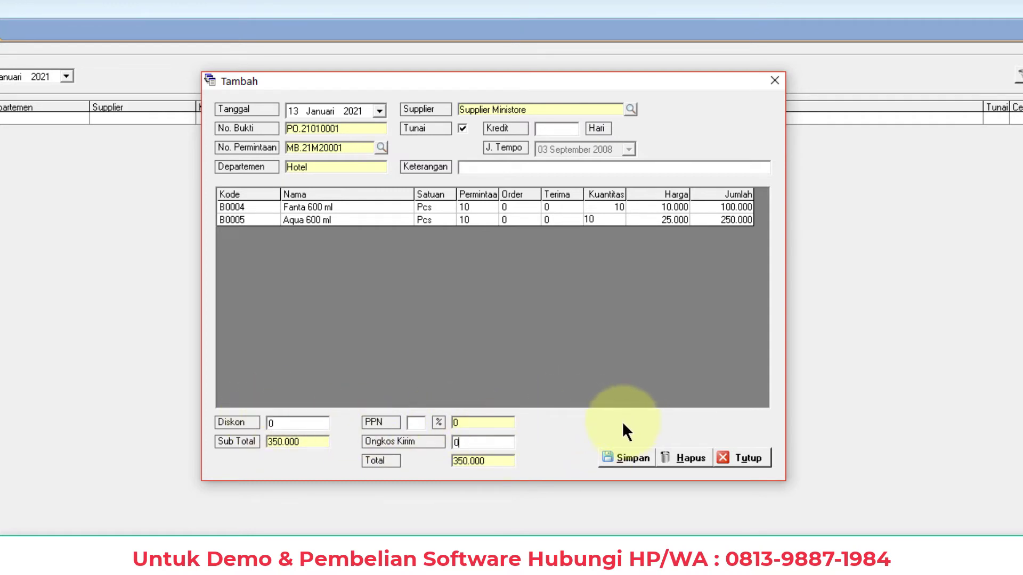
{"action": "left_click", "coordinate": [622, 465]}
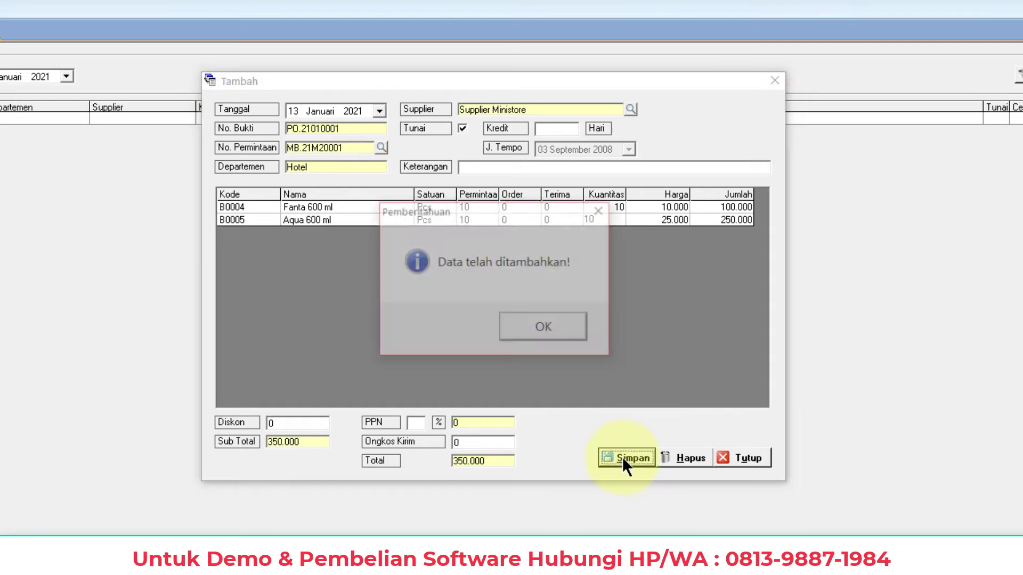
{"action": "left_click", "coordinate": [541, 325]}
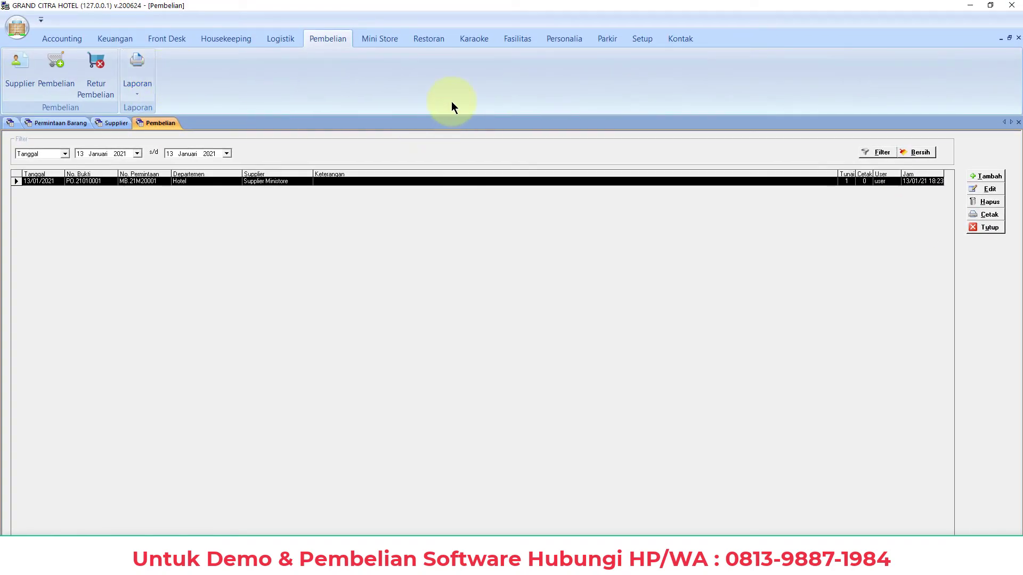
Start a new goods receipt and load the items of purchase order PO.21010001
{"action": "left_click", "coordinate": [279, 39]}
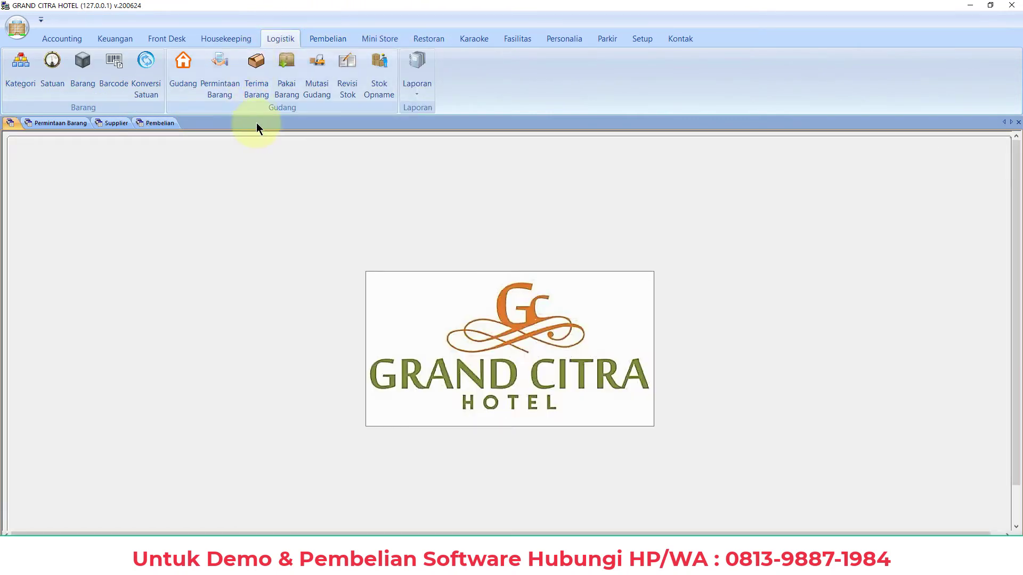
{"action": "left_click", "coordinate": [260, 92]}
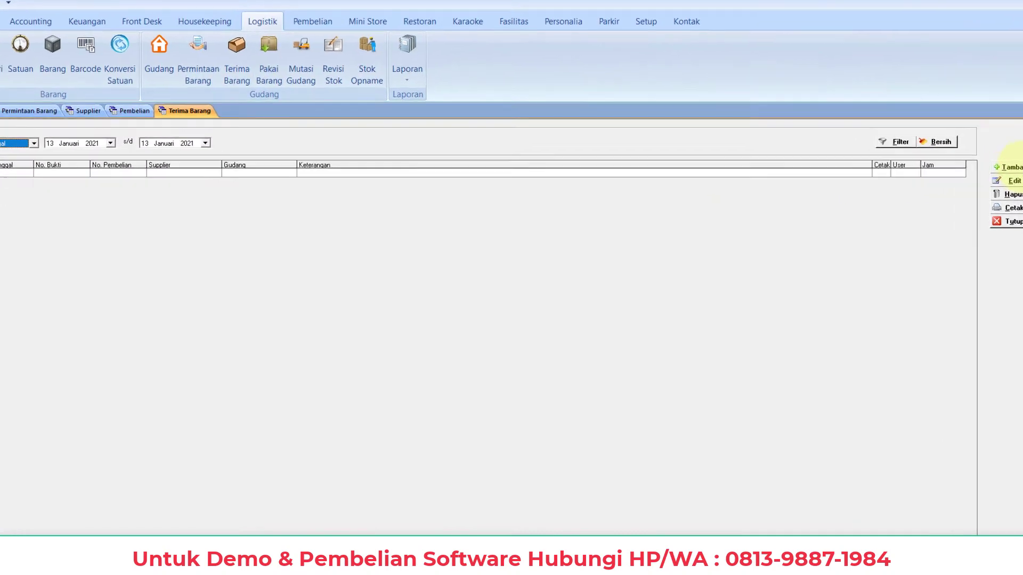
{"action": "left_click", "coordinate": [996, 177]}
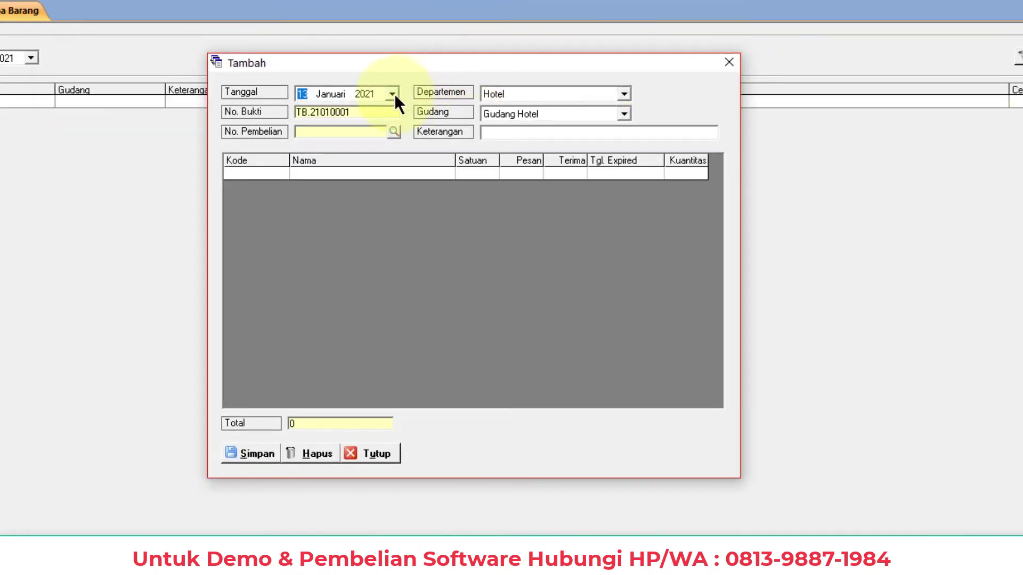
{"action": "left_click", "coordinate": [394, 132]}
{"action": "left_click", "coordinate": [450, 175]}
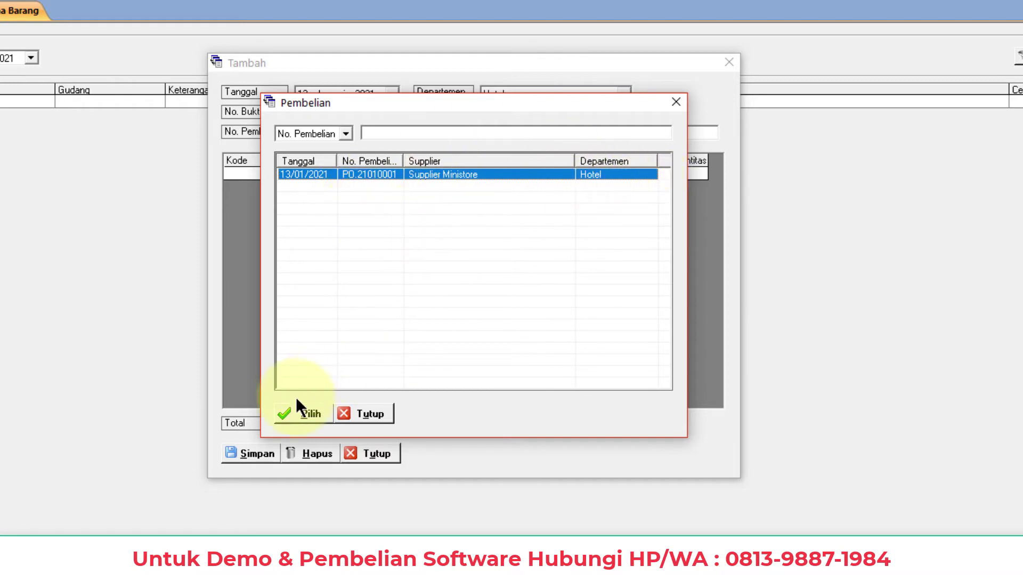
{"action": "left_click", "coordinate": [305, 415]}
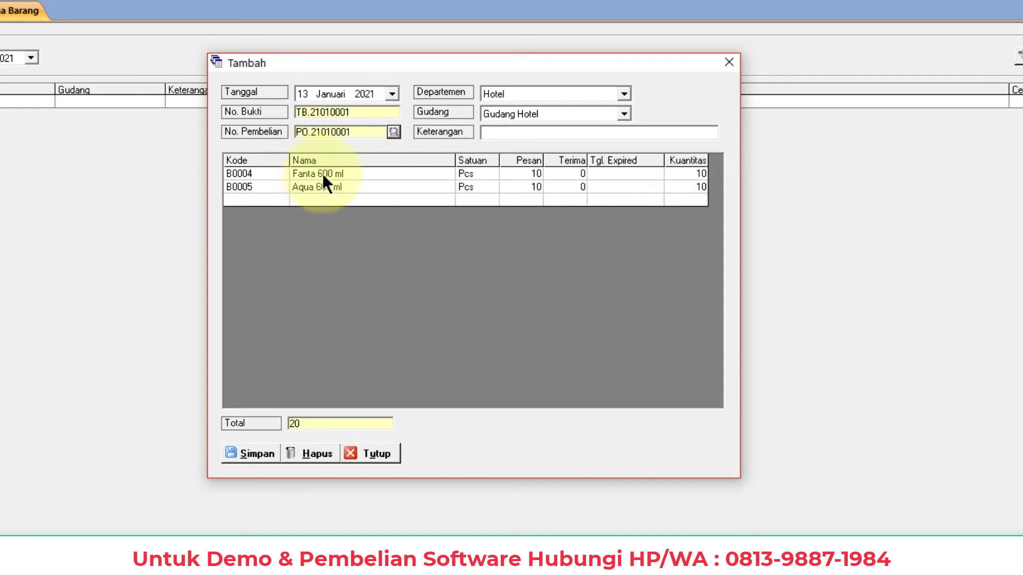
Confirm received quantities of 10 Fanta 600 ml and 10 Aqua 600 ml and save the receipt
{"action": "left_click", "coordinate": [624, 174]}
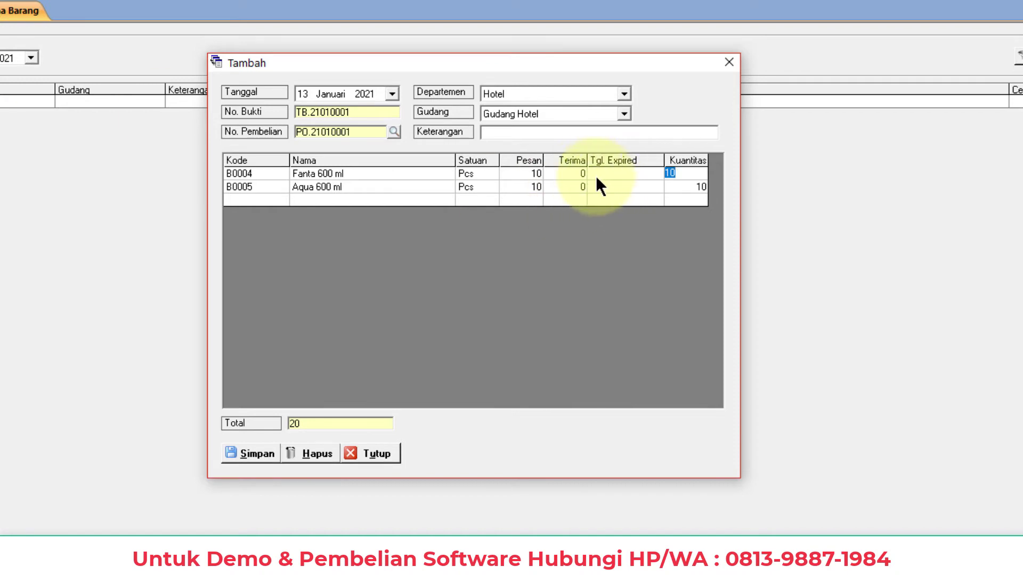
{"action": "left_click", "coordinate": [674, 189]}
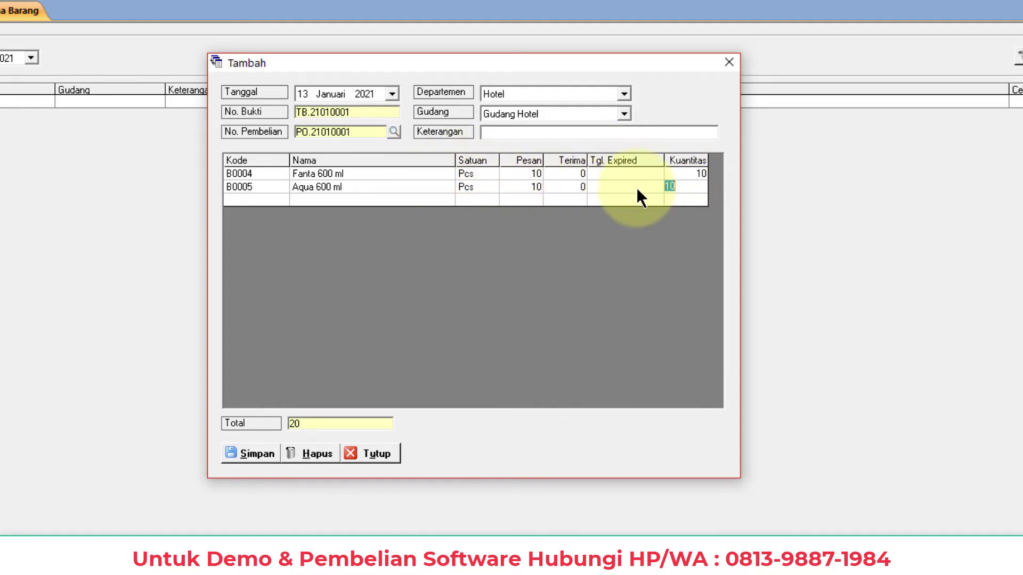
{"action": "key", "text": "Down"}
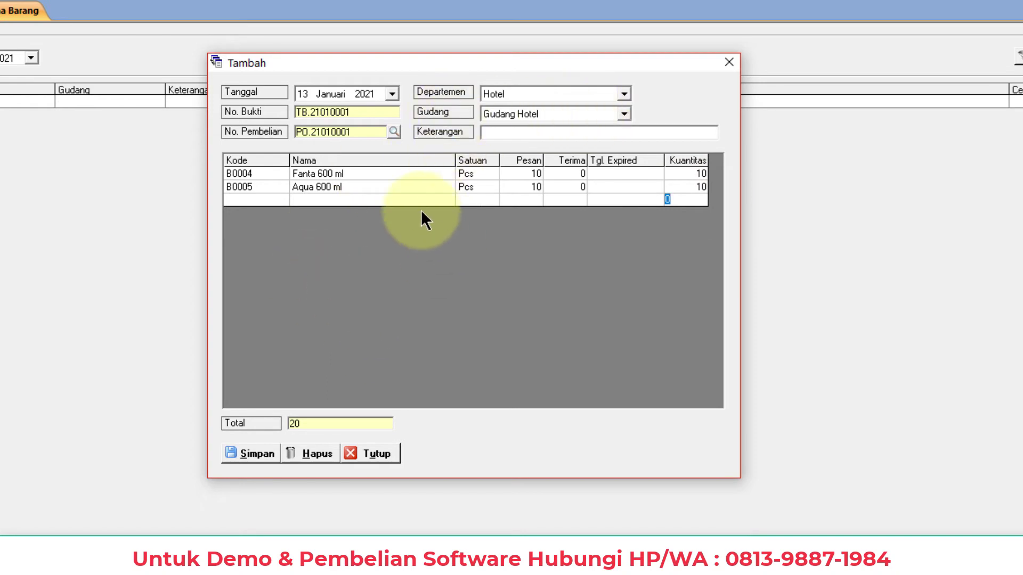
{"action": "left_click", "coordinate": [254, 453]}
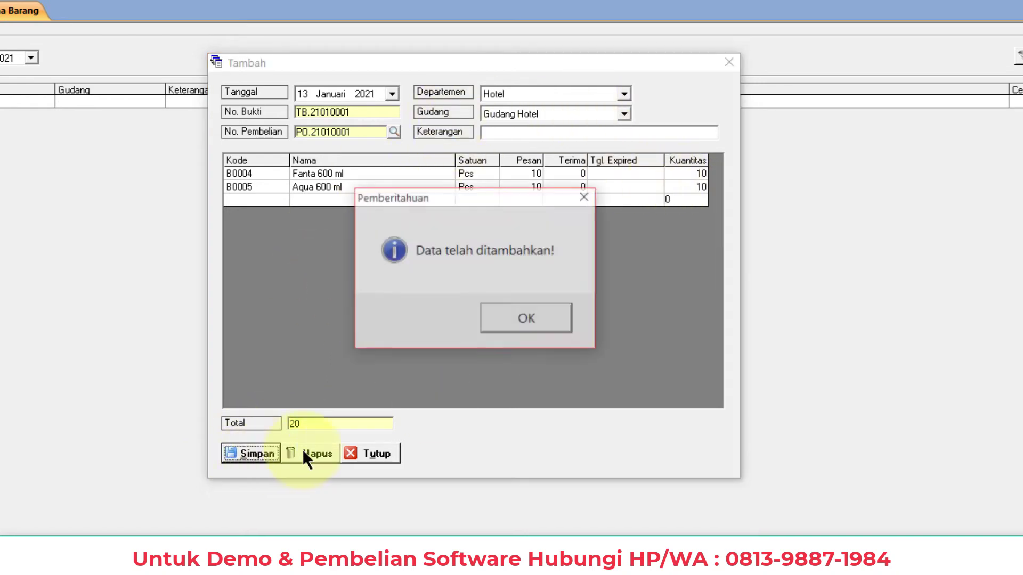
{"action": "left_click", "coordinate": [542, 324]}
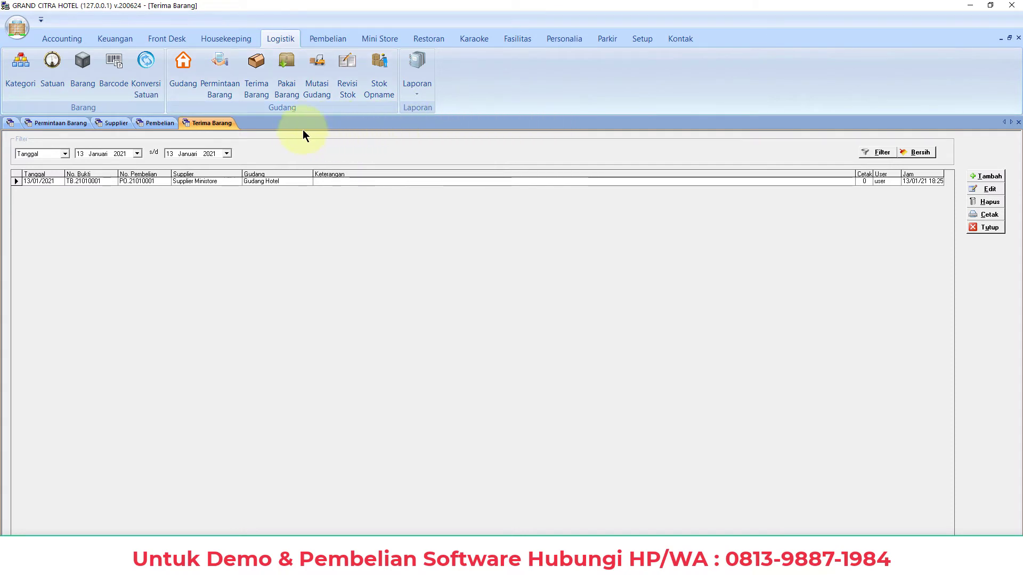
Start a goods usage entry with a note for free guest drinks and Aqua 600 ml as item
{"action": "left_click", "coordinate": [289, 86]}
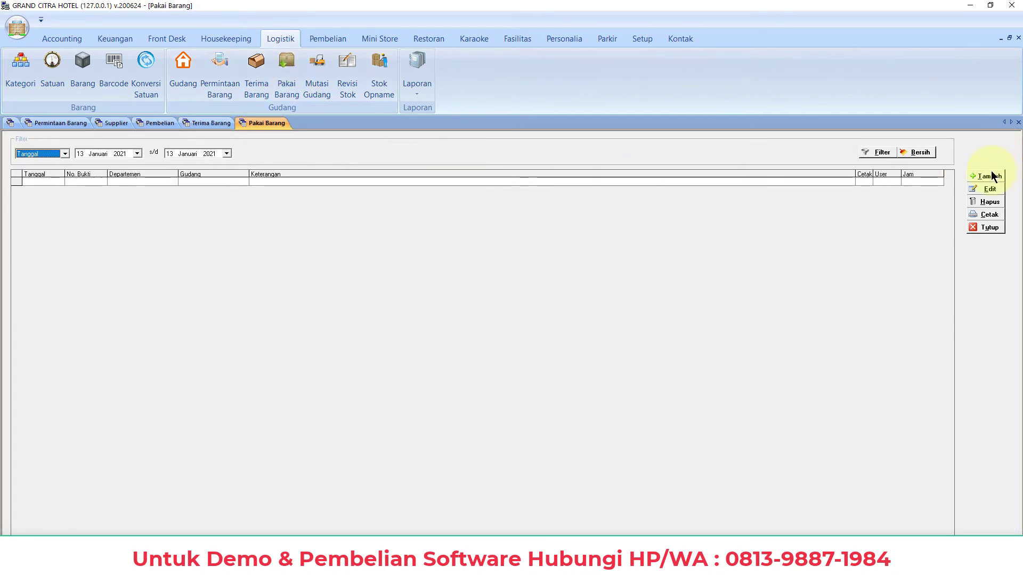
{"action": "left_click", "coordinate": [990, 176]}
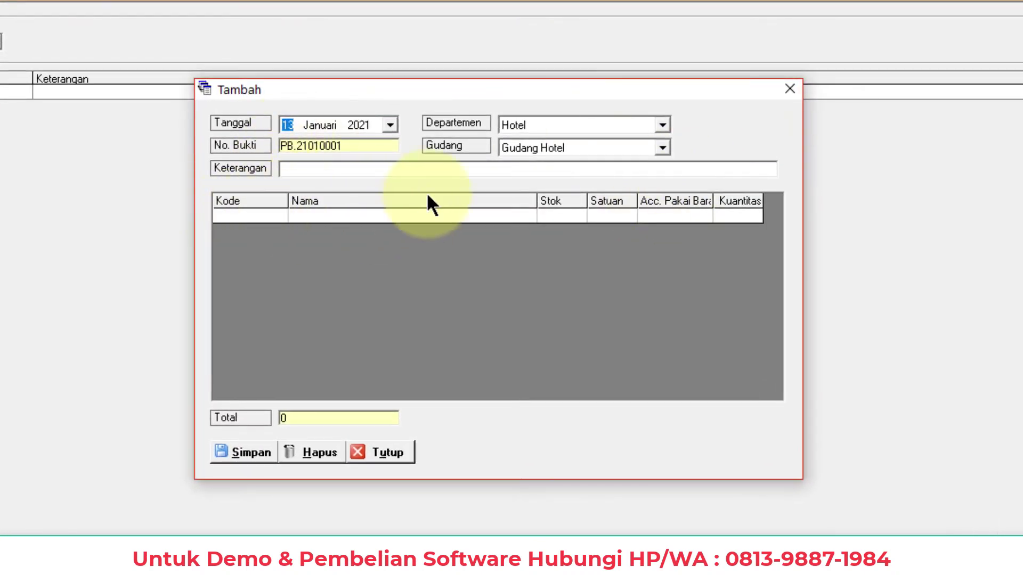
{"action": "left_click", "coordinate": [312, 171]}
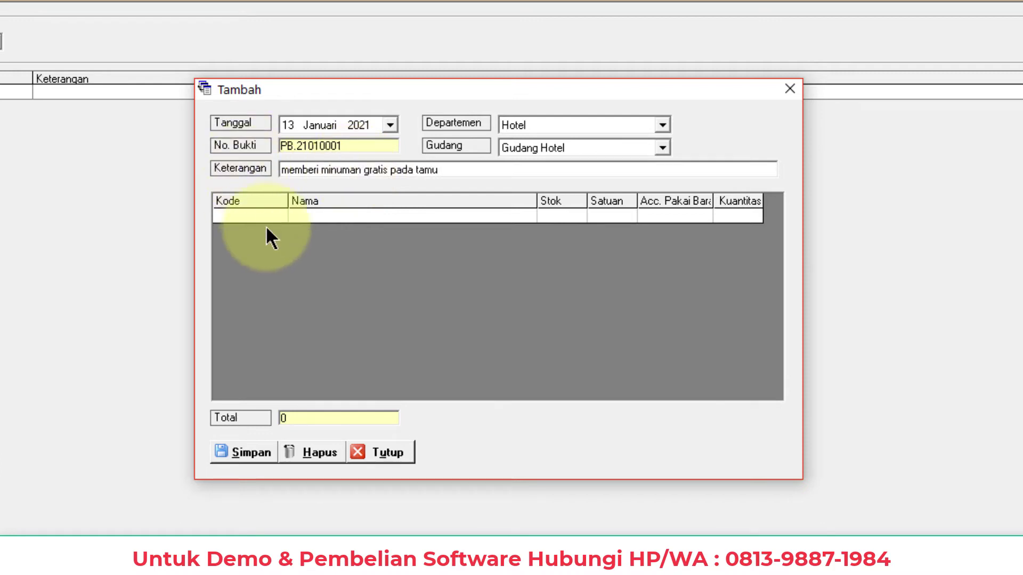
{"action": "left_click", "coordinate": [277, 214]}
{"action": "left_click", "coordinate": [278, 215]}
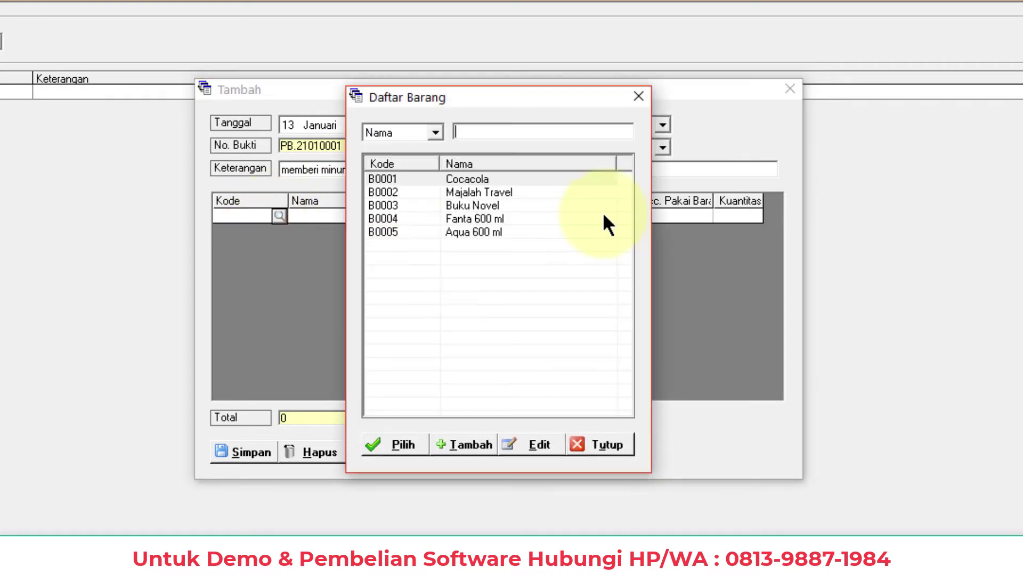
{"action": "double_click", "coordinate": [468, 232]}
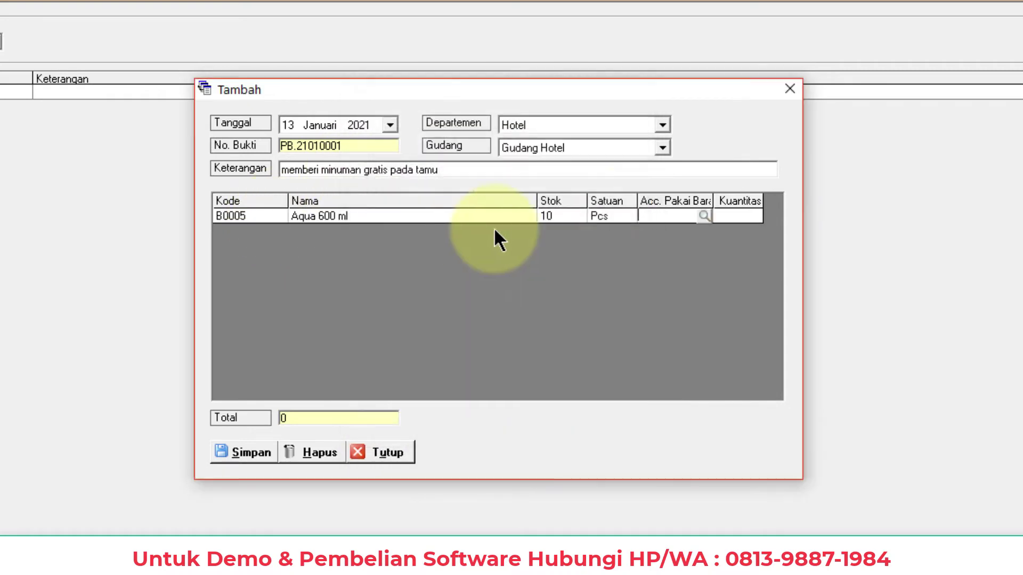
Charge the usage to account BIAYA LAIN LAIN with quantity 1 and save it
{"action": "left_click", "coordinate": [704, 215]}
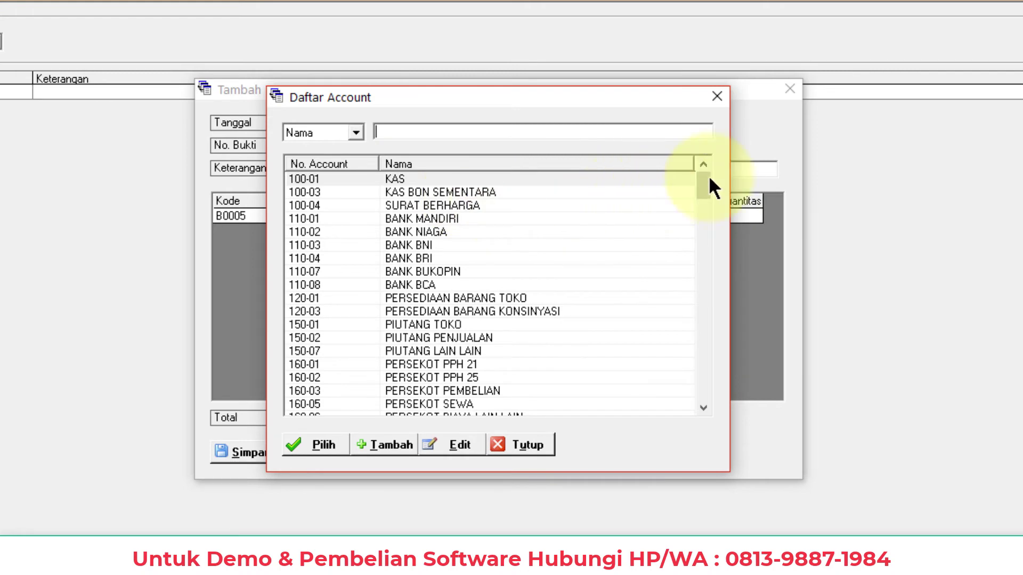
{"action": "left_click_drag", "start_coordinate": [710, 176], "coordinate": [750, 369]}
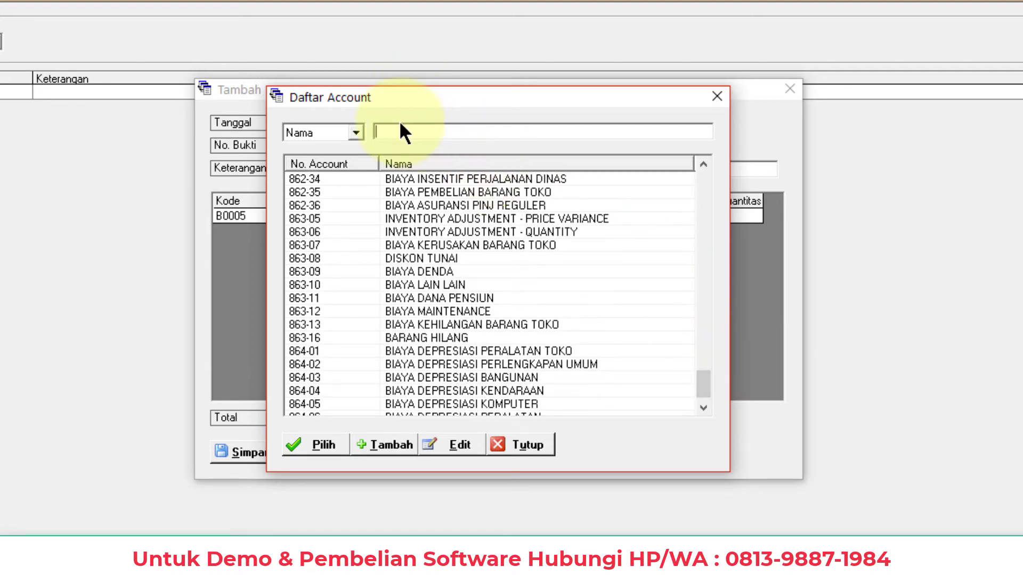
{"action": "type", "text": "biaya"}
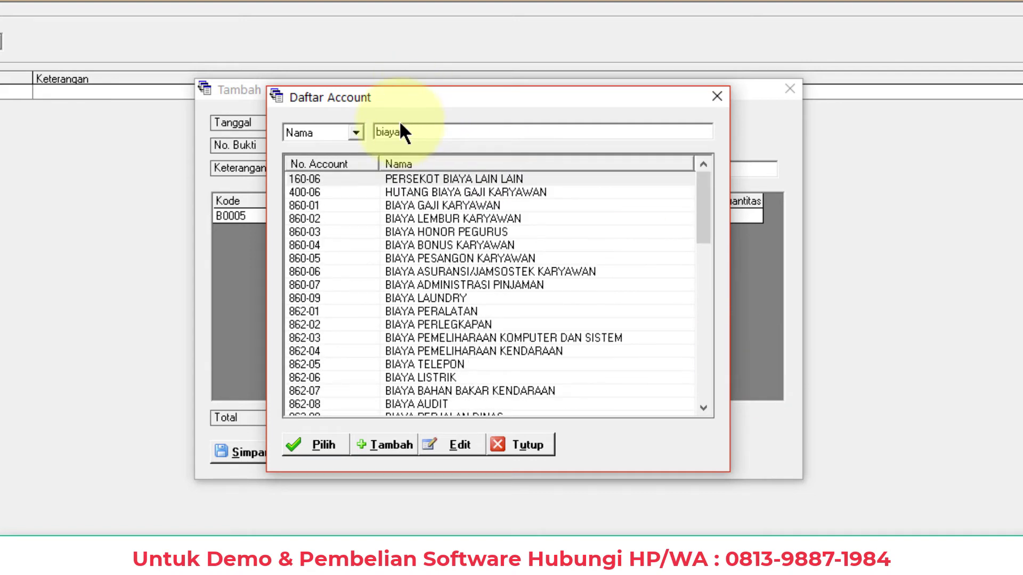
{"action": "type", "text": " la"}
{"action": "double_click", "coordinate": [442, 206]}
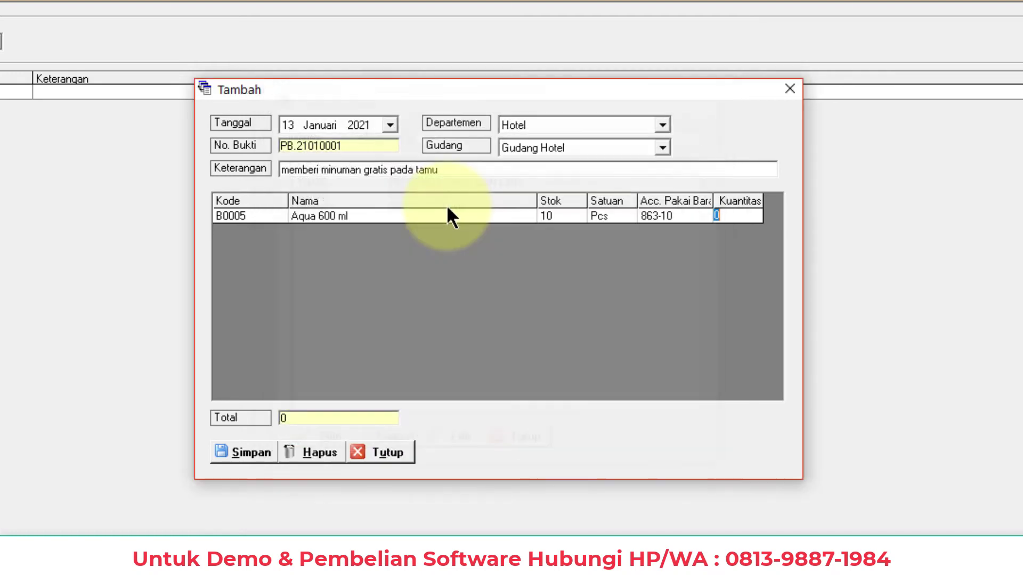
{"action": "left_click", "coordinate": [735, 216]}
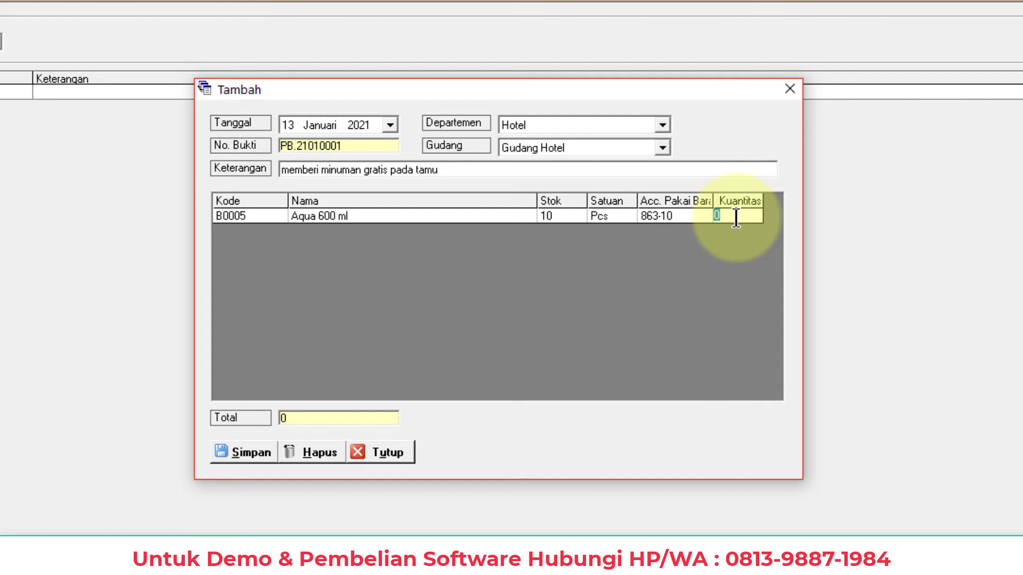
{"action": "key", "text": "Return"}
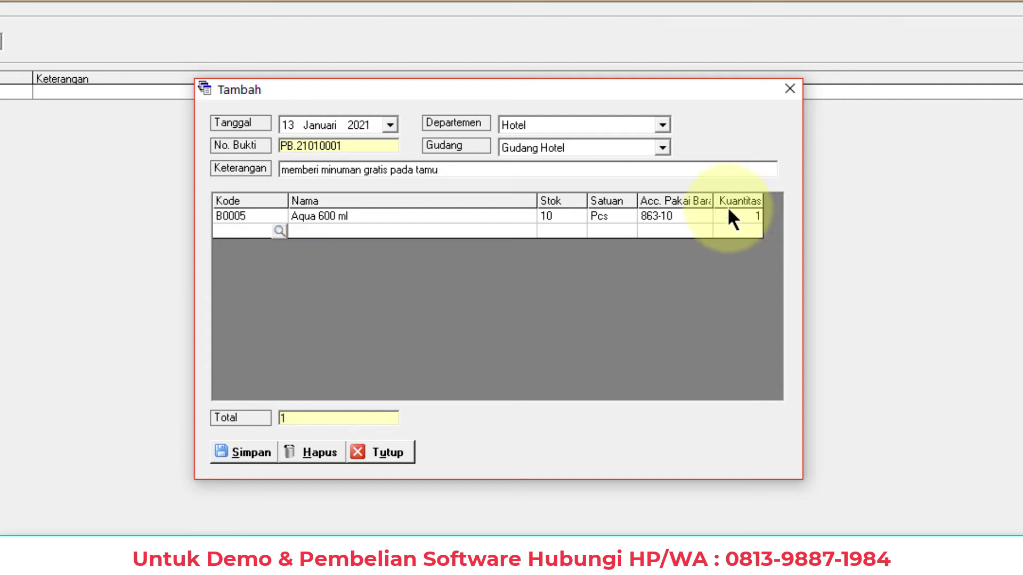
{"action": "left_click", "coordinate": [243, 451]}
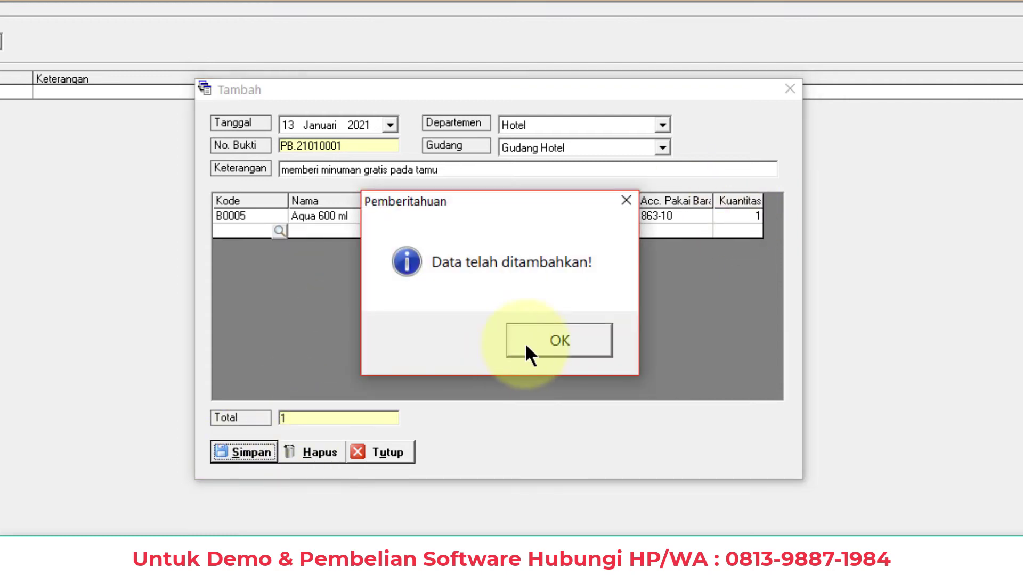
{"action": "left_click", "coordinate": [525, 343]}
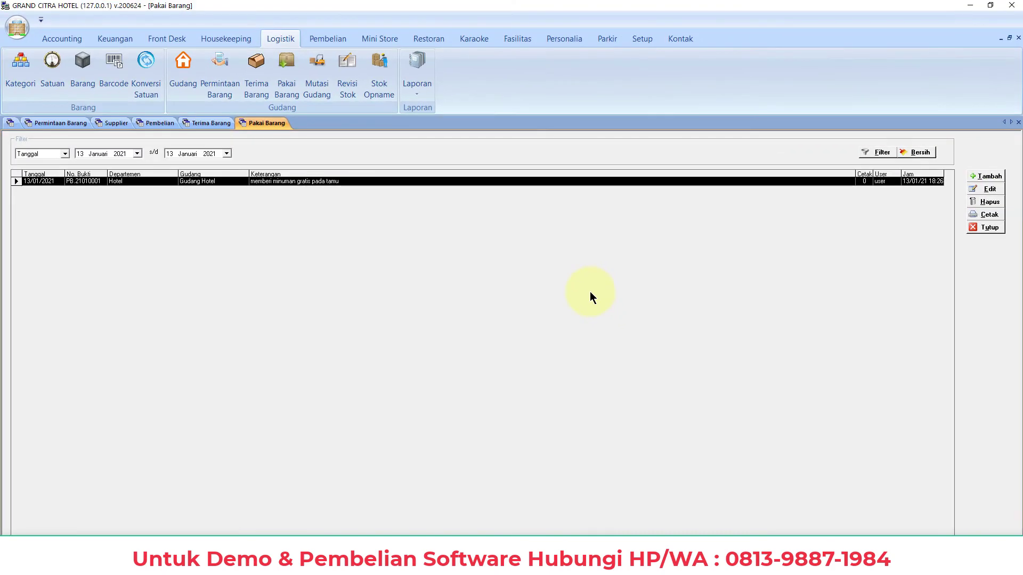
Preview the goods usage slip, then close it, the Pakai Barang list and all remaining tabs
{"action": "left_click", "coordinate": [989, 216]}
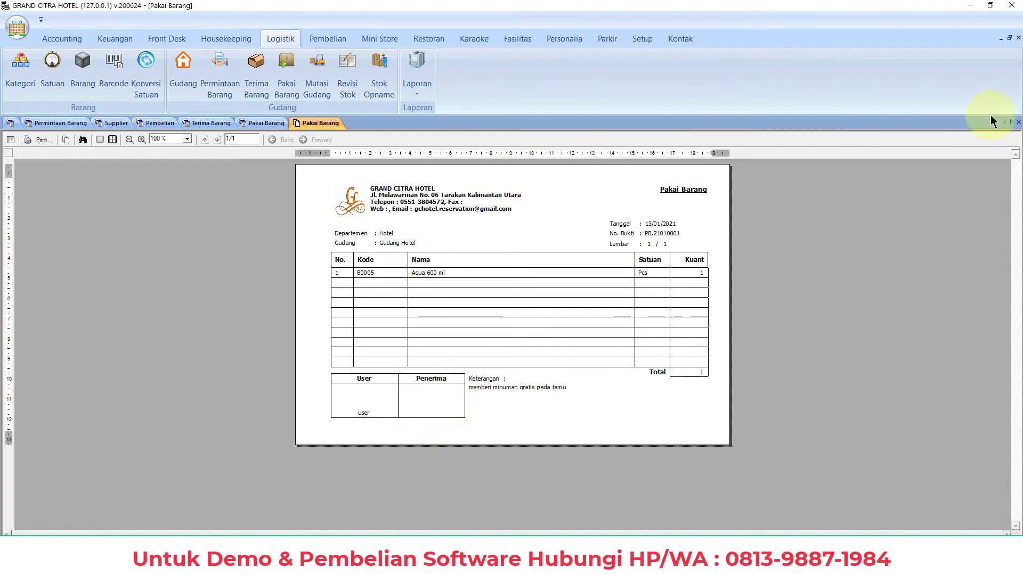
{"action": "left_click", "coordinate": [1018, 122]}
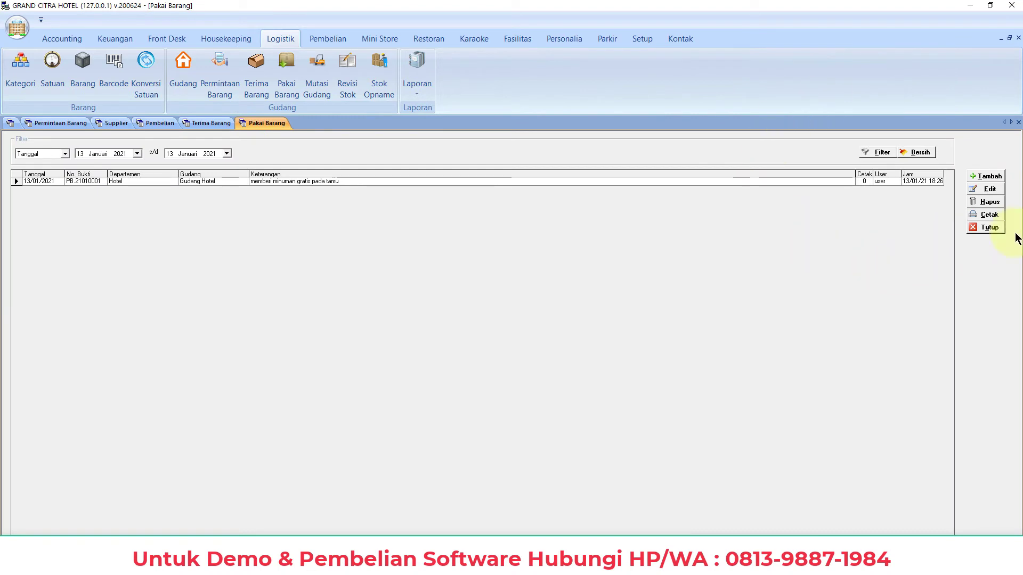
{"action": "left_click", "coordinate": [989, 227]}
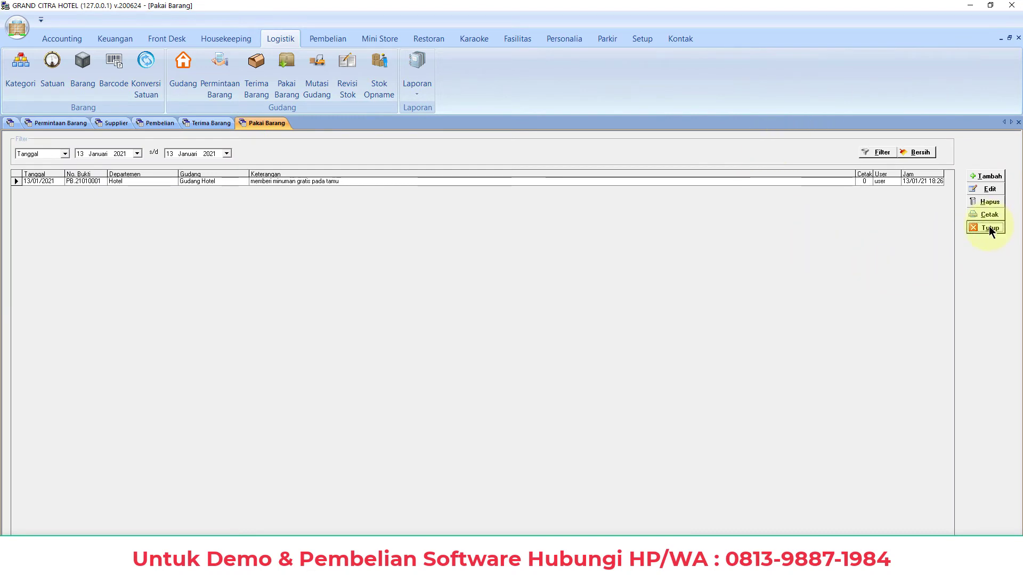
{"action": "left_click", "coordinate": [1018, 122]}
{"action": "left_click", "coordinate": [1017, 122]}
{"action": "left_click", "coordinate": [1018, 123]}
{"action": "left_click", "coordinate": [1018, 122]}
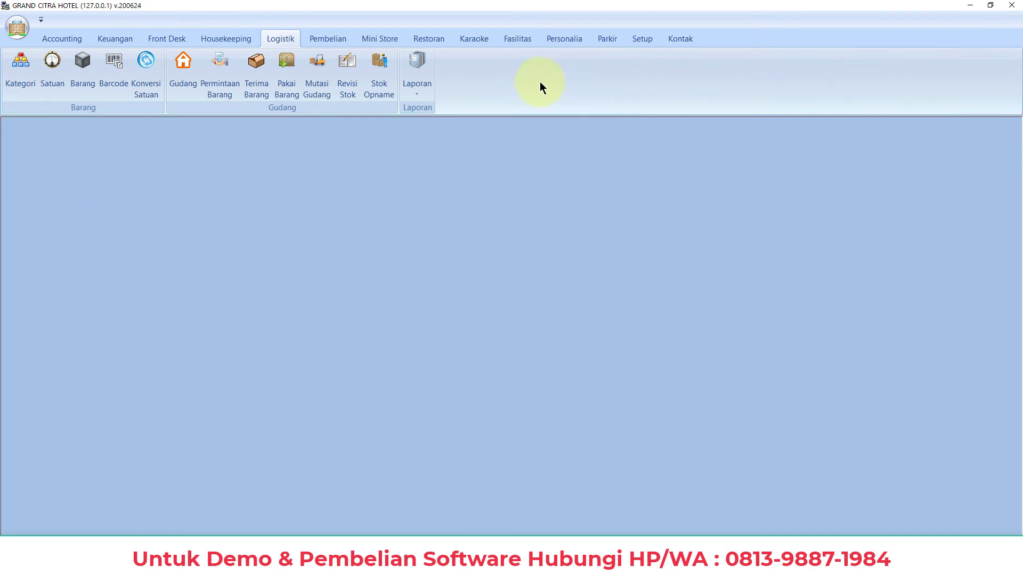
Enter a warehouse transfer of 1 Aqua 600 ml to destination Gudang Ministore
{"action": "left_click", "coordinate": [315, 89]}
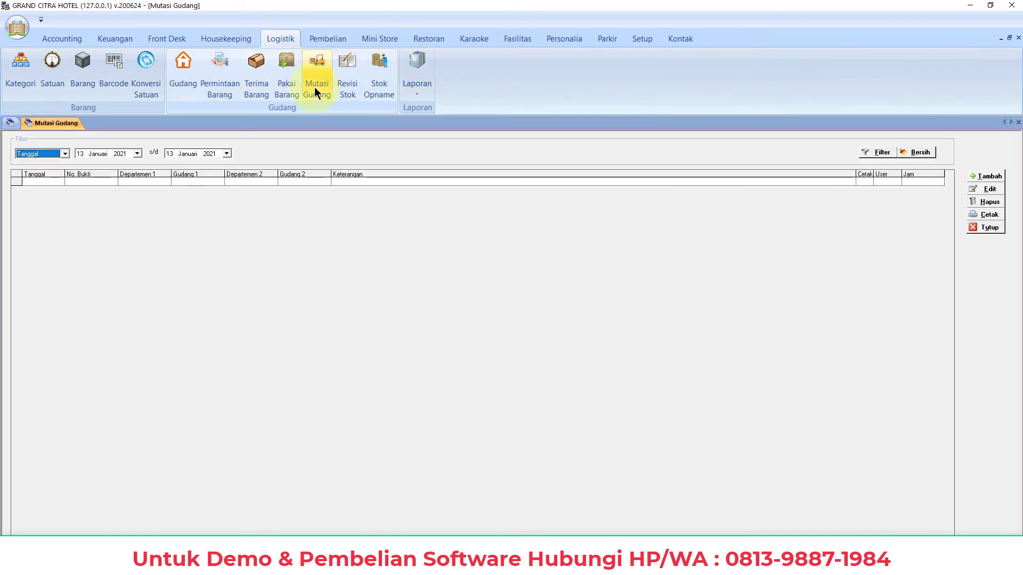
{"action": "left_click", "coordinate": [992, 177]}
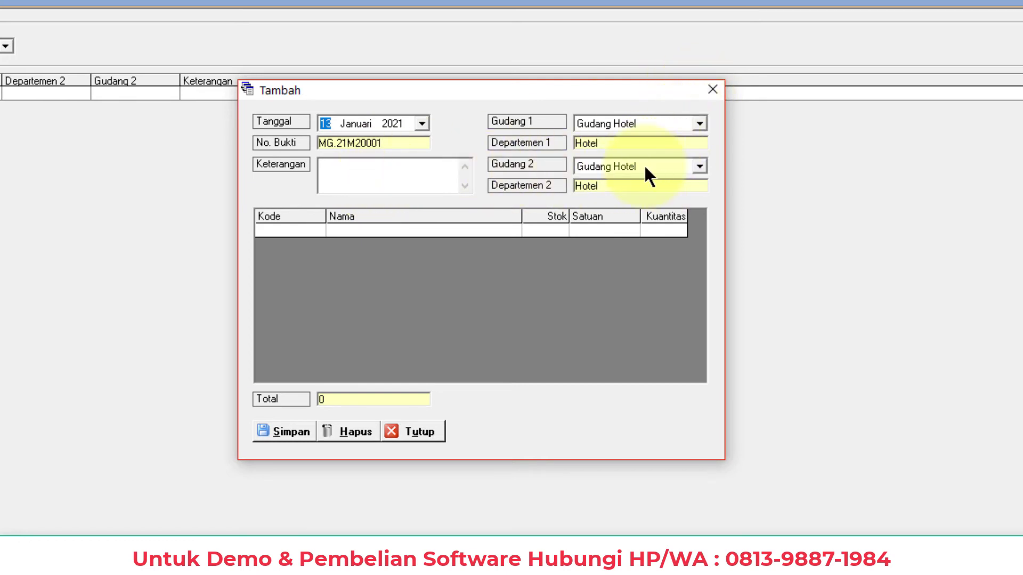
{"action": "left_click", "coordinate": [621, 169]}
{"action": "left_click", "coordinate": [641, 194]}
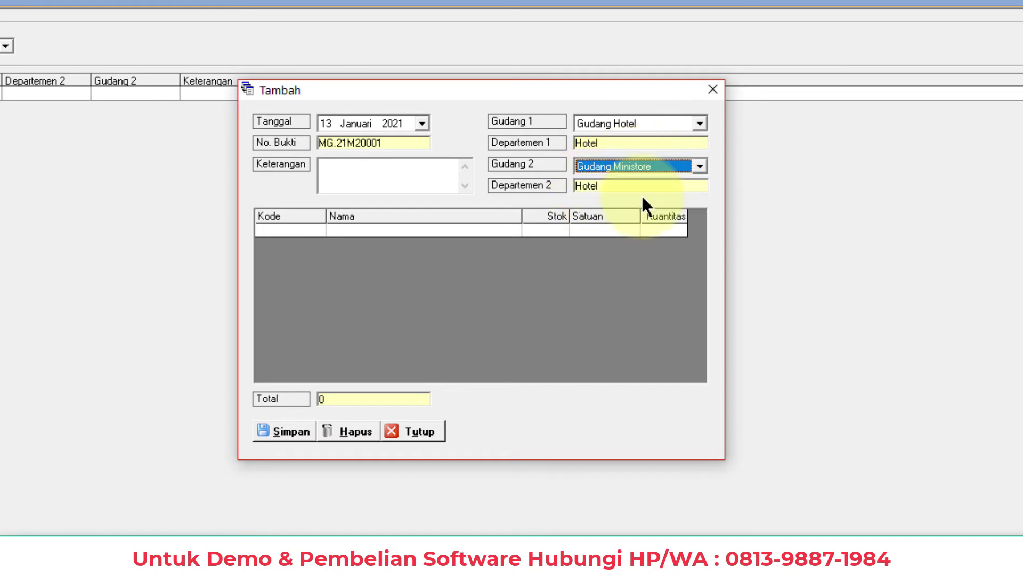
{"action": "left_click", "coordinate": [309, 230]}
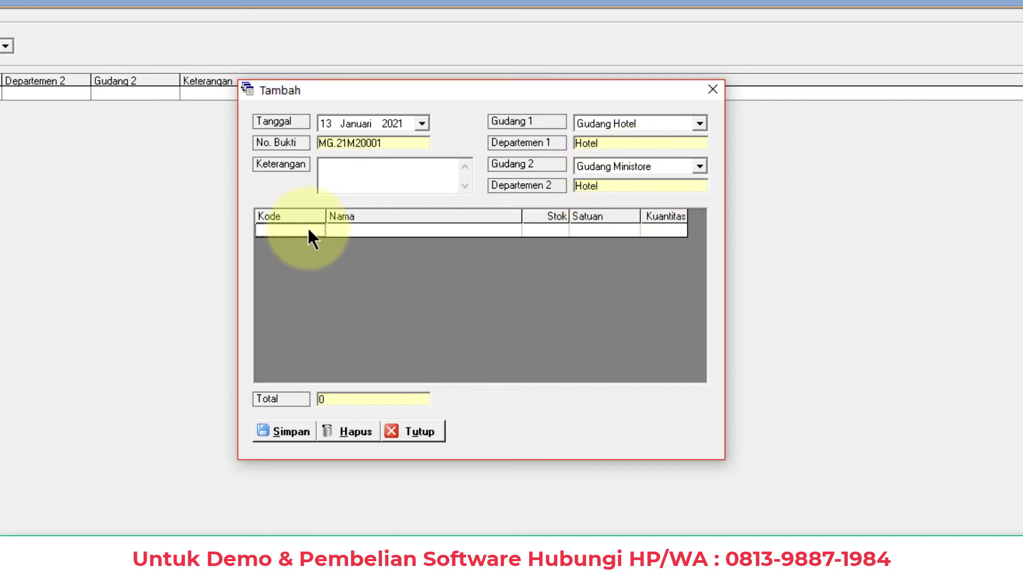
{"action": "left_click", "coordinate": [317, 230]}
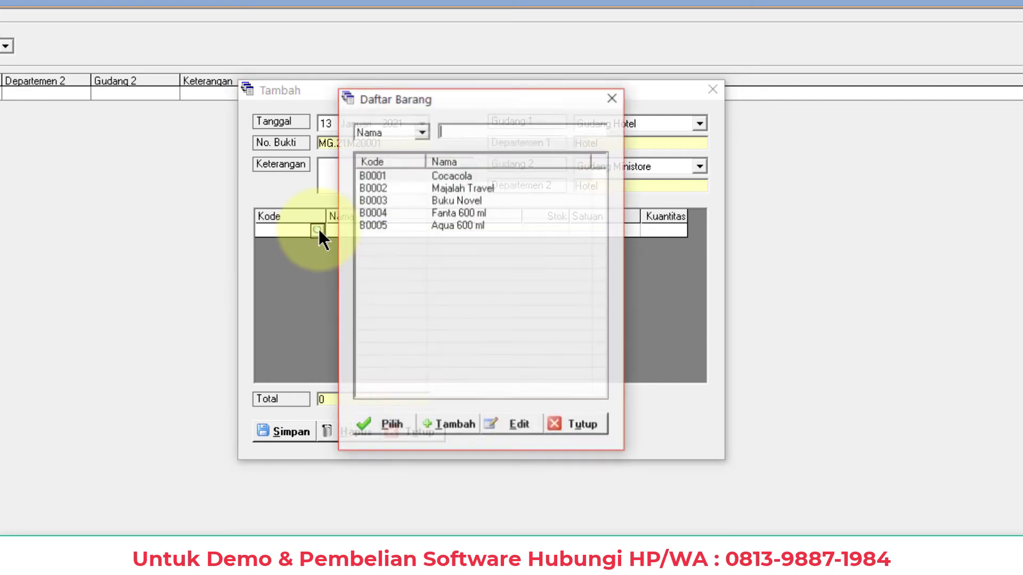
{"action": "double_click", "coordinate": [452, 223]}
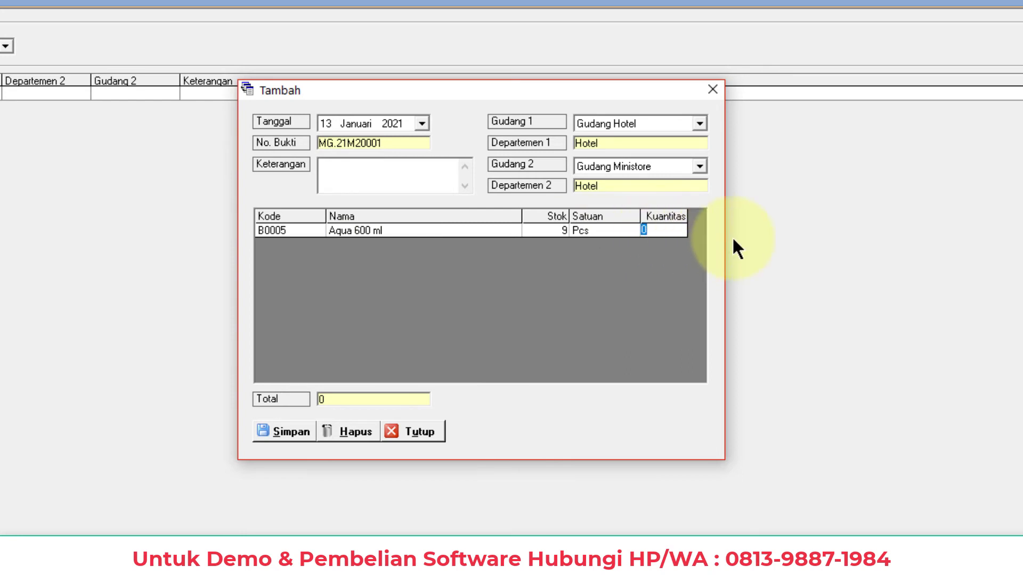
{"action": "type", "text": "1"}
{"action": "key", "text": "Return"}
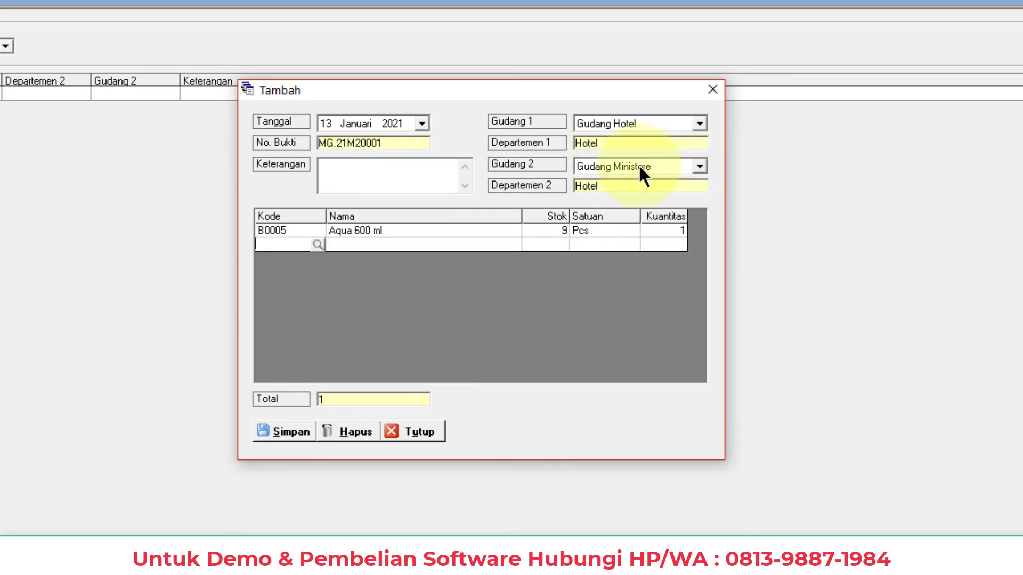
Save transfer MG.21M20001 and preview its printed transfer slip
{"action": "left_click", "coordinate": [287, 431]}
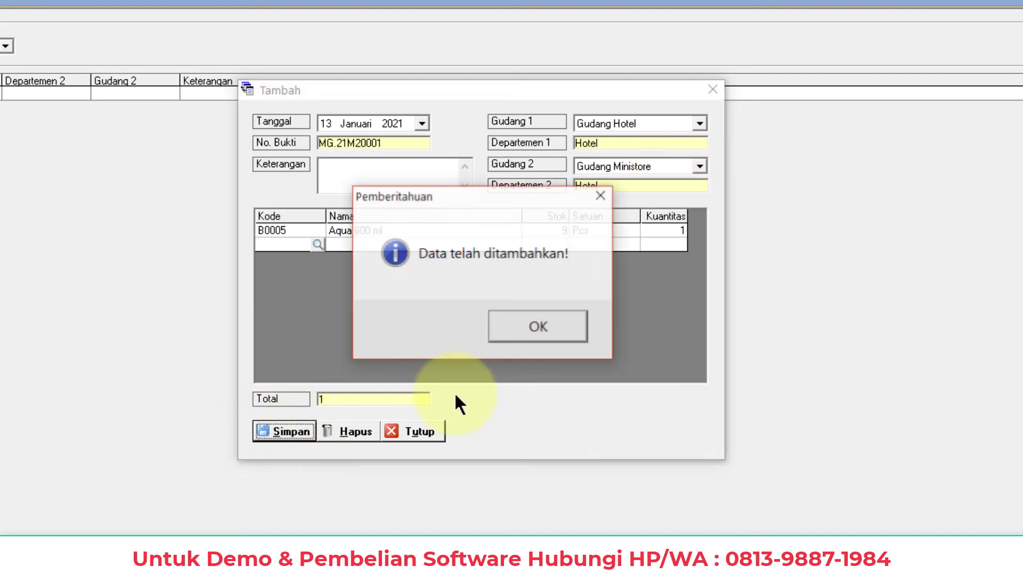
{"action": "left_click", "coordinate": [558, 328]}
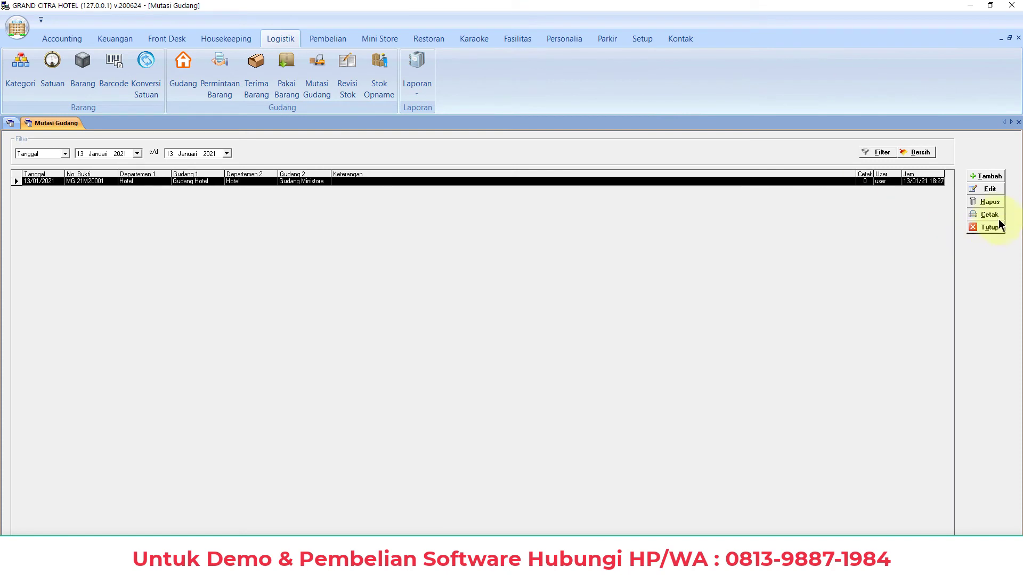
{"action": "left_click", "coordinate": [992, 216]}
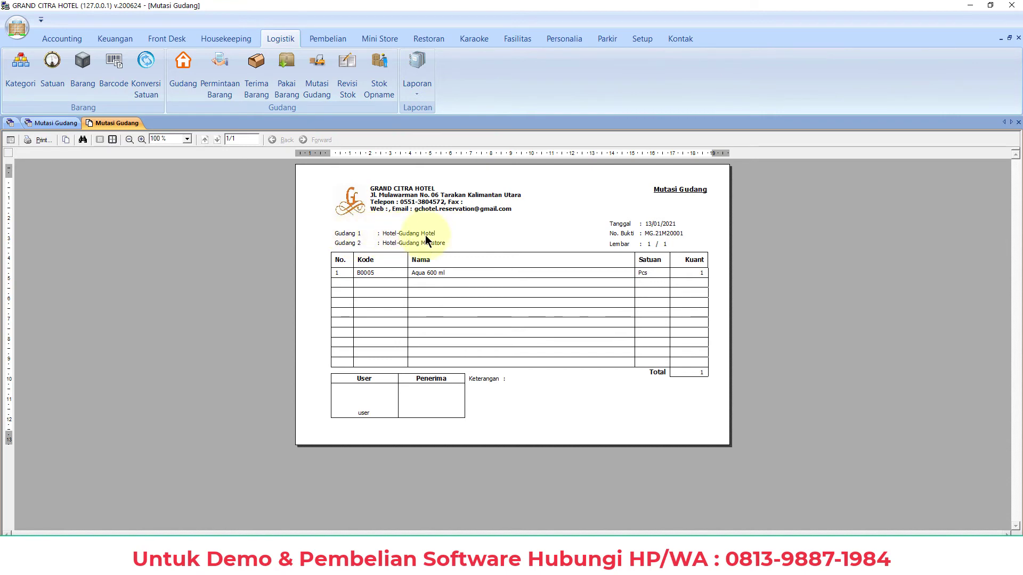
{"action": "left_click", "coordinate": [1018, 123]}
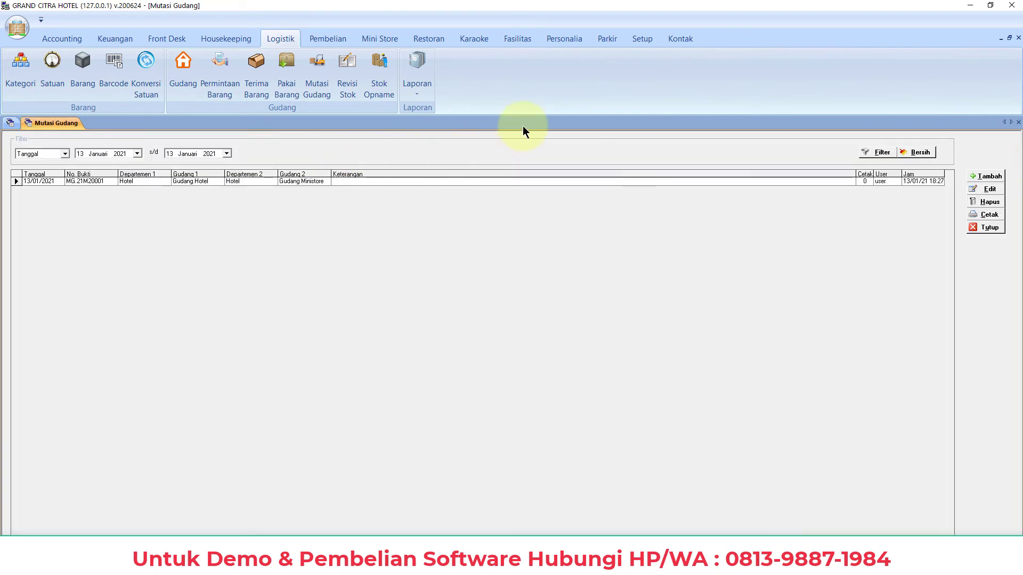
Add and save stock revision RB.21010001 setting Fanta 600 ml (B0004) to quantity 9 at price 10.000
{"action": "left_click", "coordinate": [347, 88]}
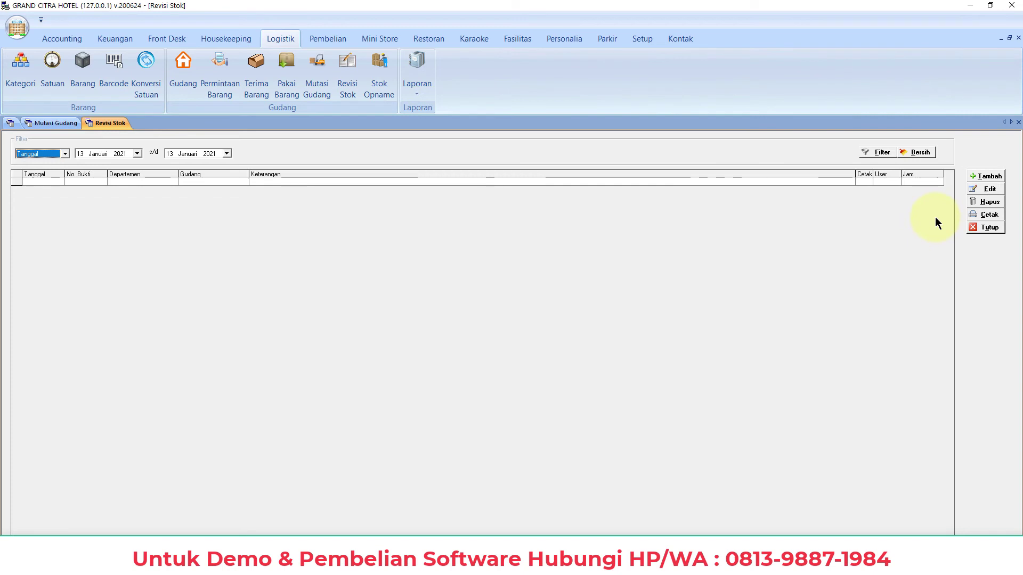
{"action": "left_click", "coordinate": [990, 177]}
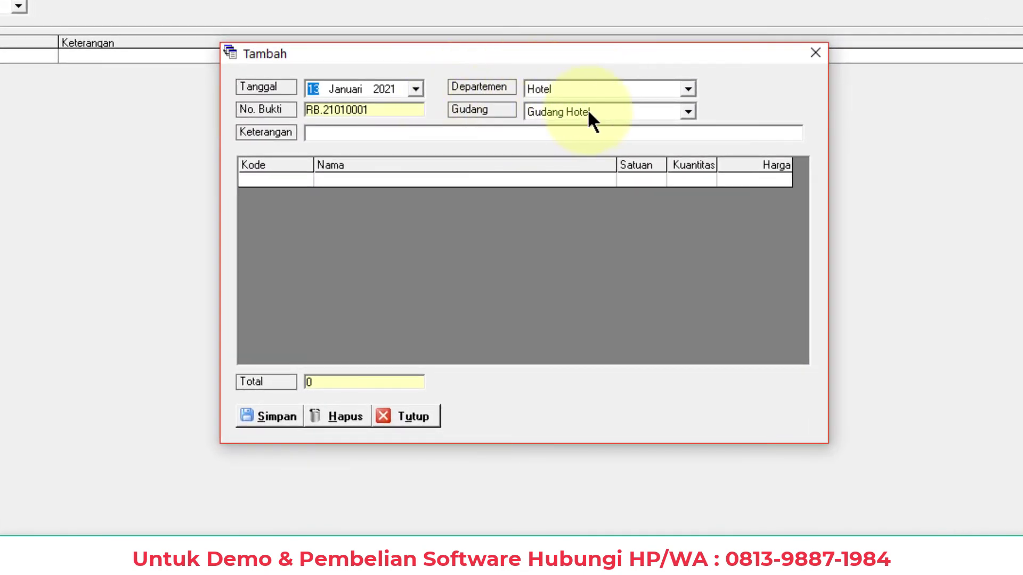
{"action": "left_click", "coordinate": [294, 179]}
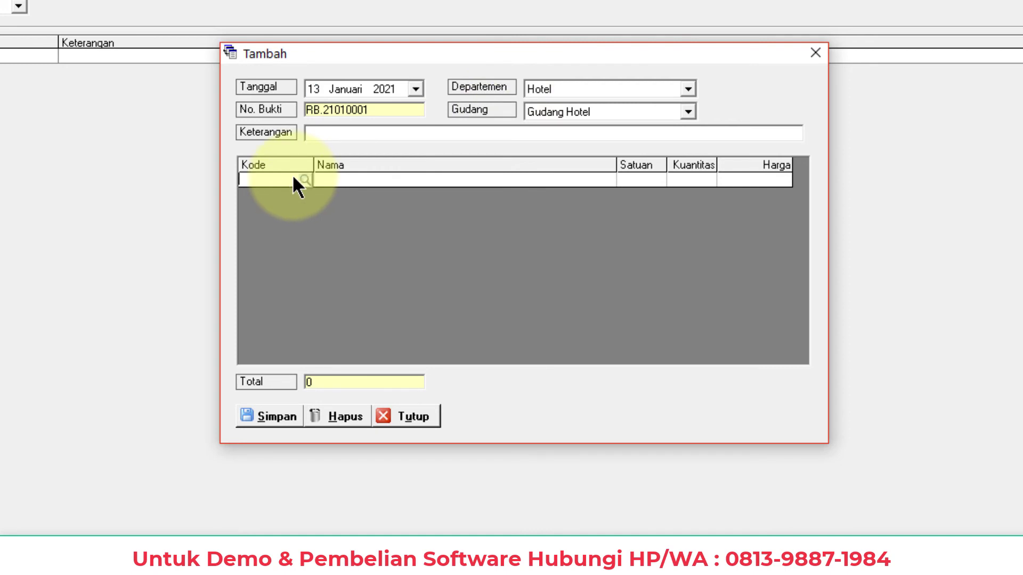
{"action": "left_click", "coordinate": [306, 180]}
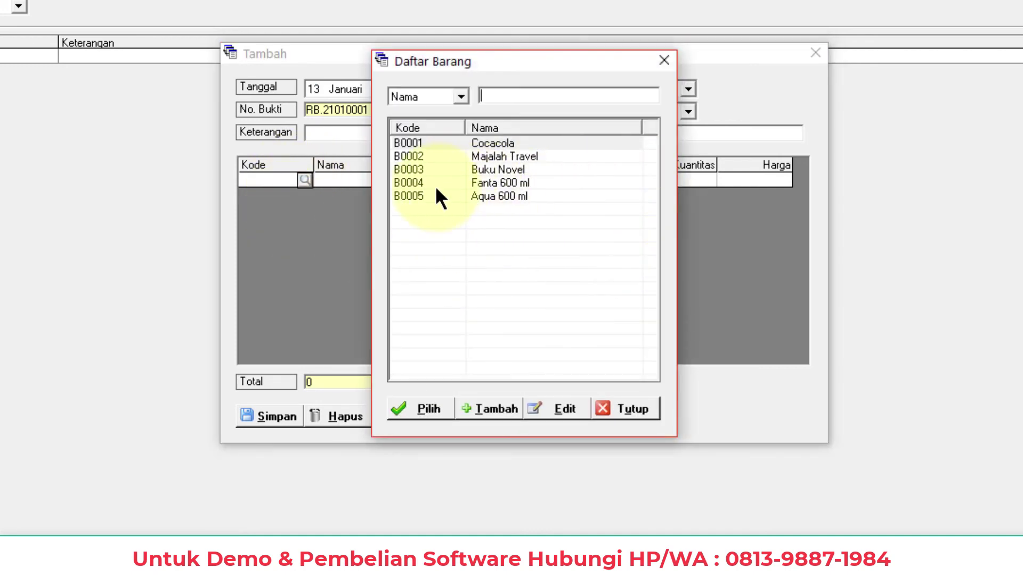
{"action": "double_click", "coordinate": [449, 179]}
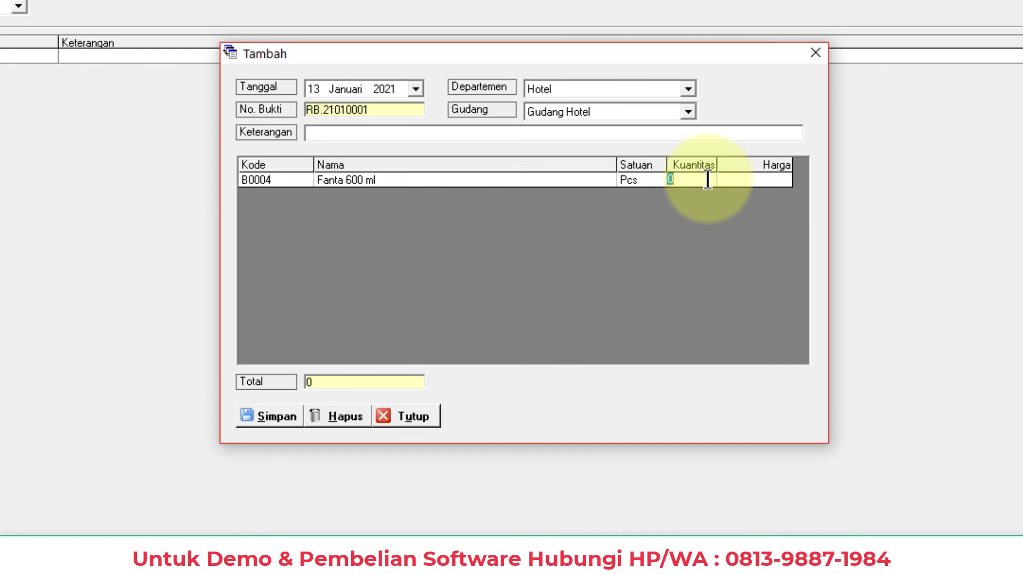
{"action": "type", "text": "9"}
{"action": "key", "text": "Return"}
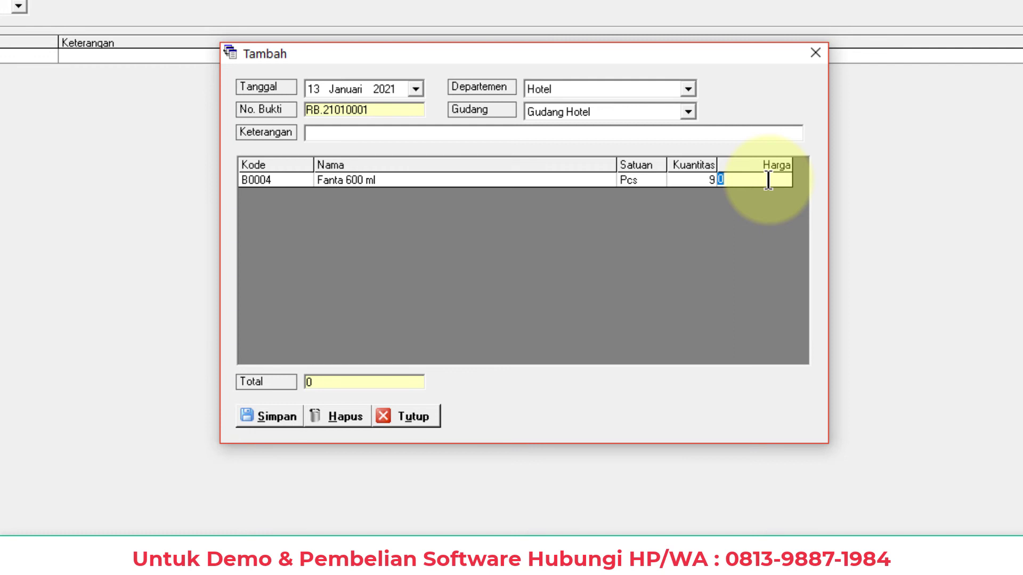
{"action": "type", "text": "10.000"}
{"action": "key", "text": "Return"}
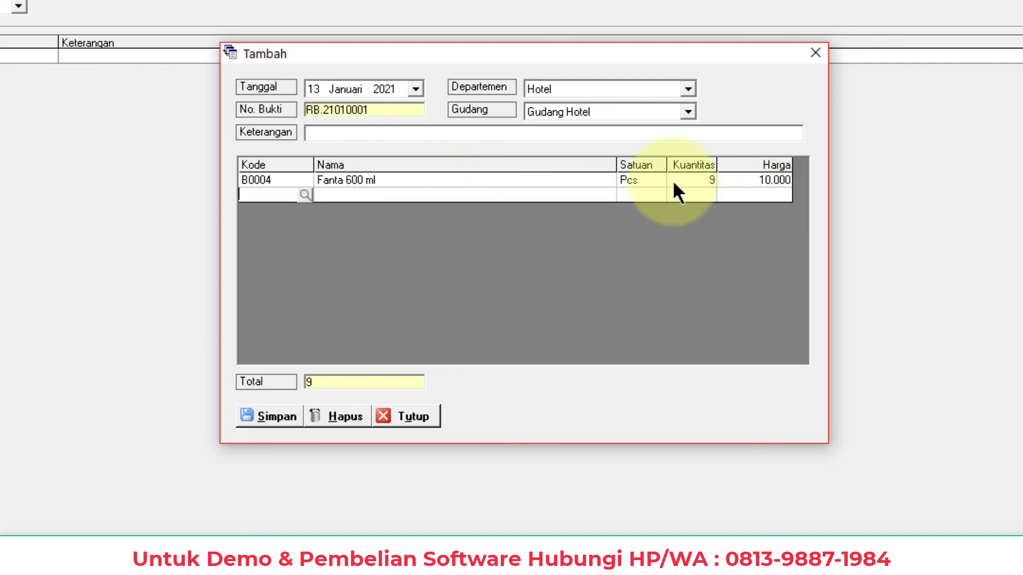
{"action": "left_click", "coordinate": [275, 413]}
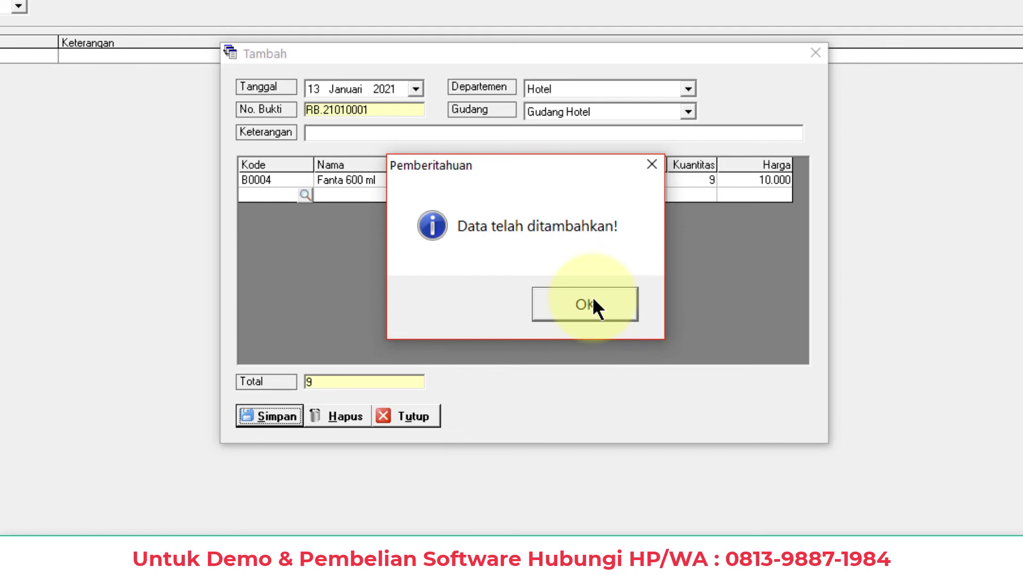
{"action": "left_click", "coordinate": [593, 302]}
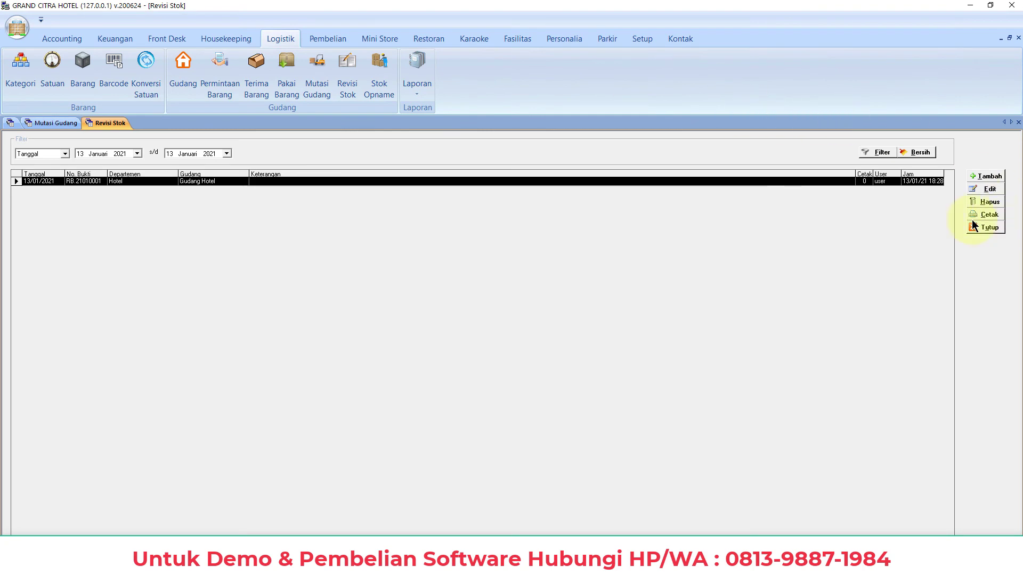
Add and save stock opname SO.21010001 counting 9 Aqua 600 ml (B0005) in Gudang Hotel
{"action": "left_click", "coordinate": [382, 94]}
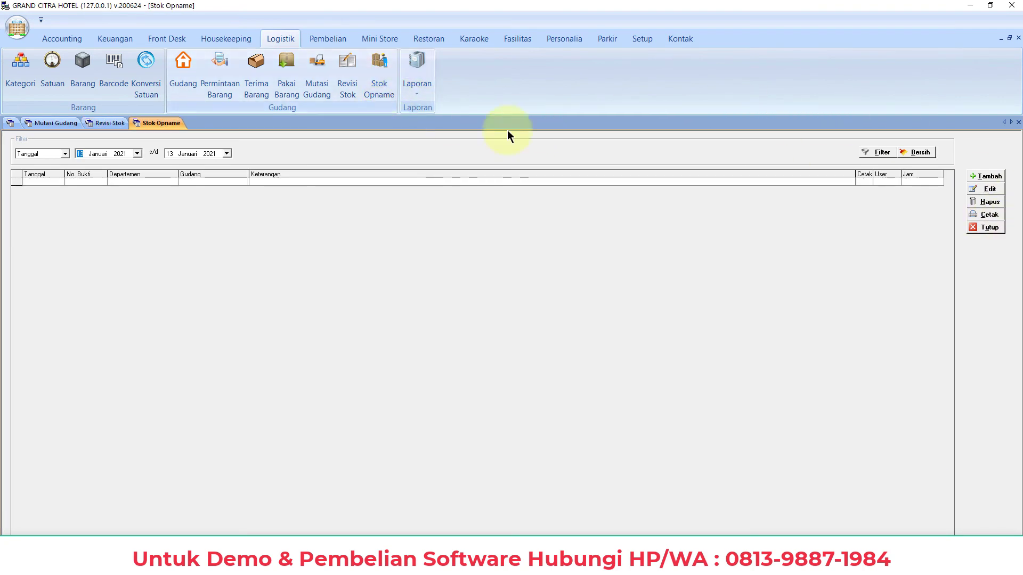
{"action": "left_click", "coordinate": [990, 176]}
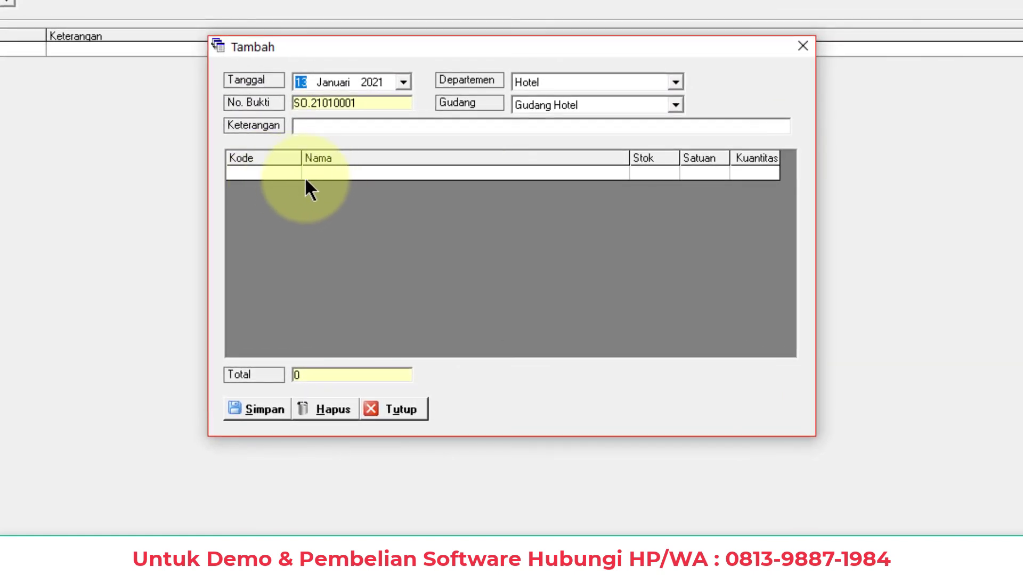
{"action": "left_click", "coordinate": [286, 172]}
{"action": "left_click", "coordinate": [291, 173]}
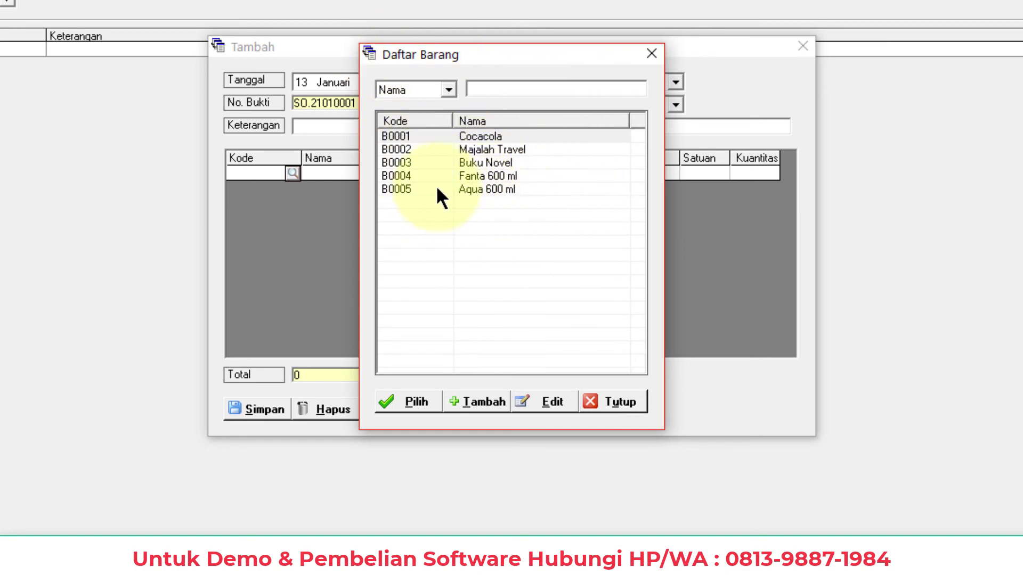
{"action": "double_click", "coordinate": [477, 188]}
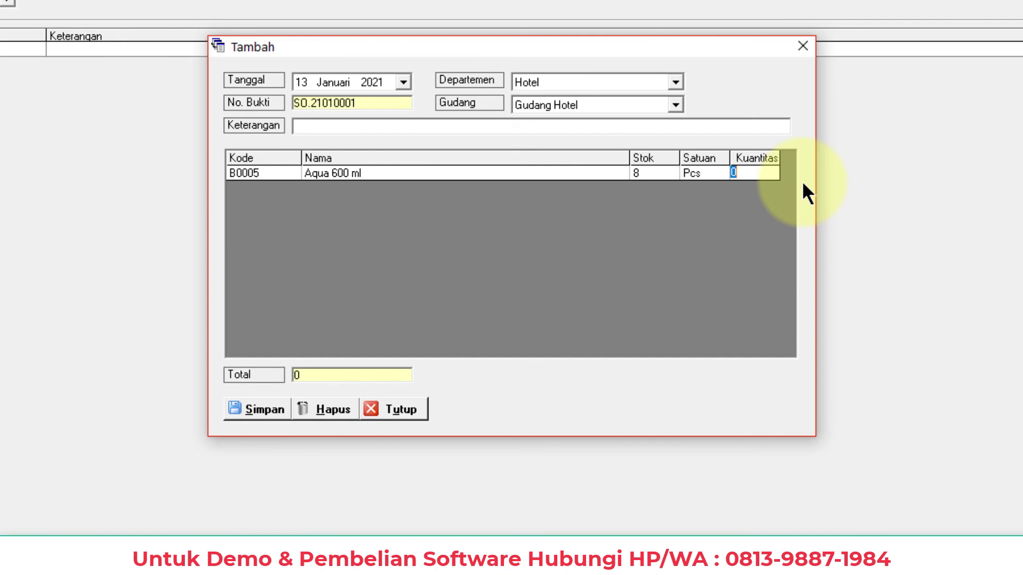
{"action": "type", "text": "9"}
{"action": "key", "text": "Return"}
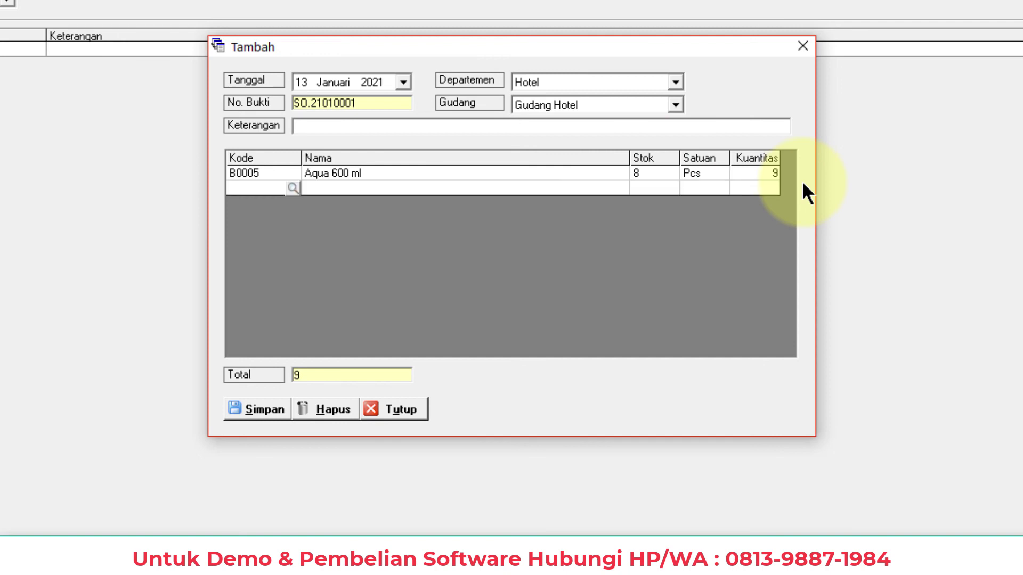
{"action": "left_click", "coordinate": [255, 410]}
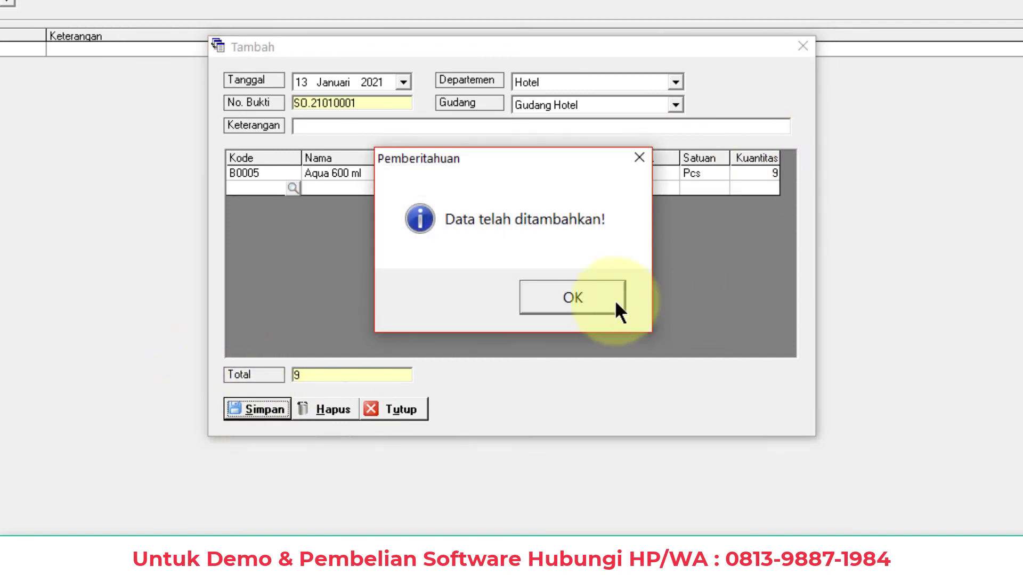
{"action": "left_click", "coordinate": [616, 301]}
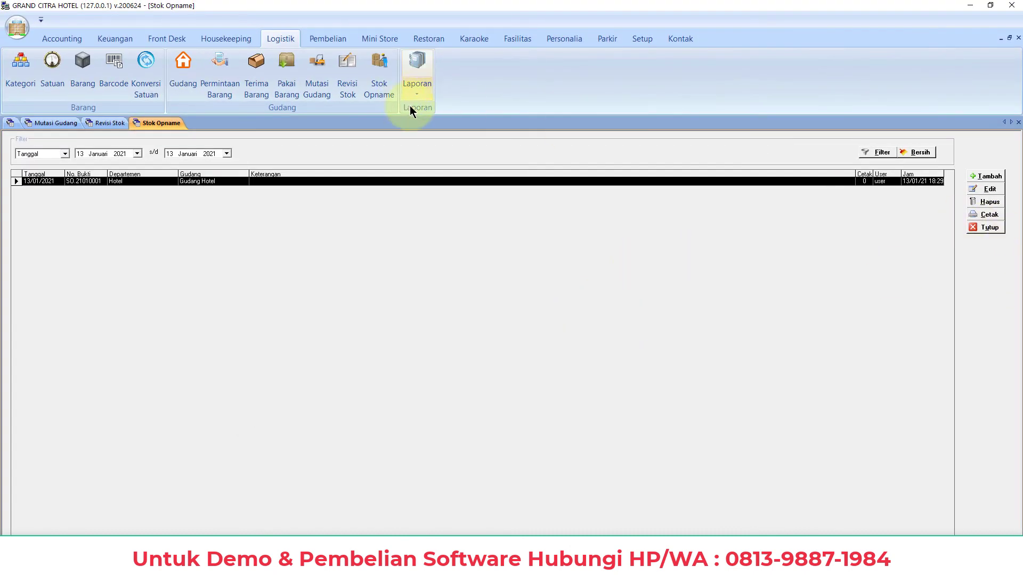
Generate the Laporan Revisi Stok for 13 January 2021, showing 10 Pcs, then close the preview
{"action": "left_click", "coordinate": [417, 94]}
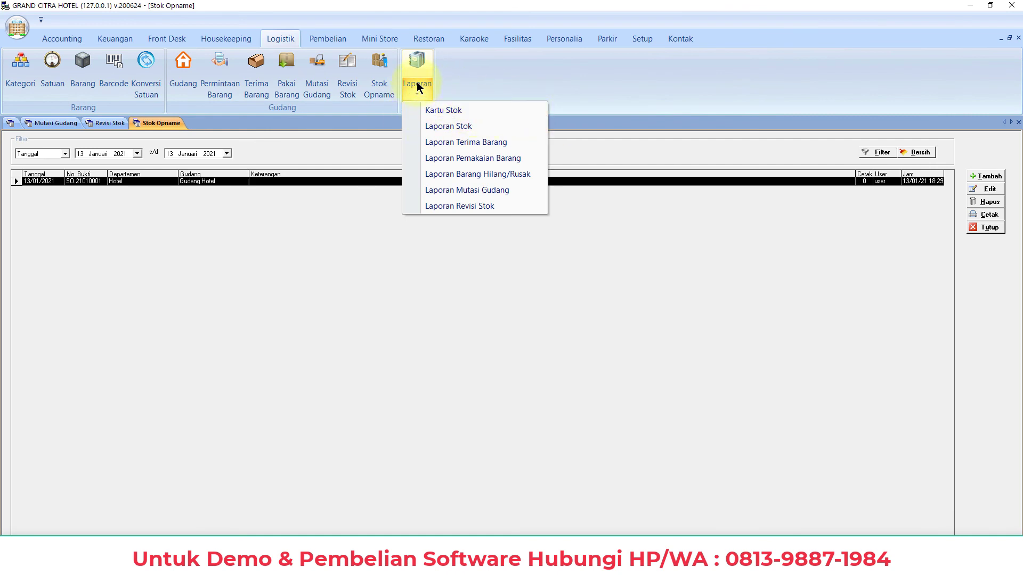
{"action": "left_click", "coordinate": [482, 205]}
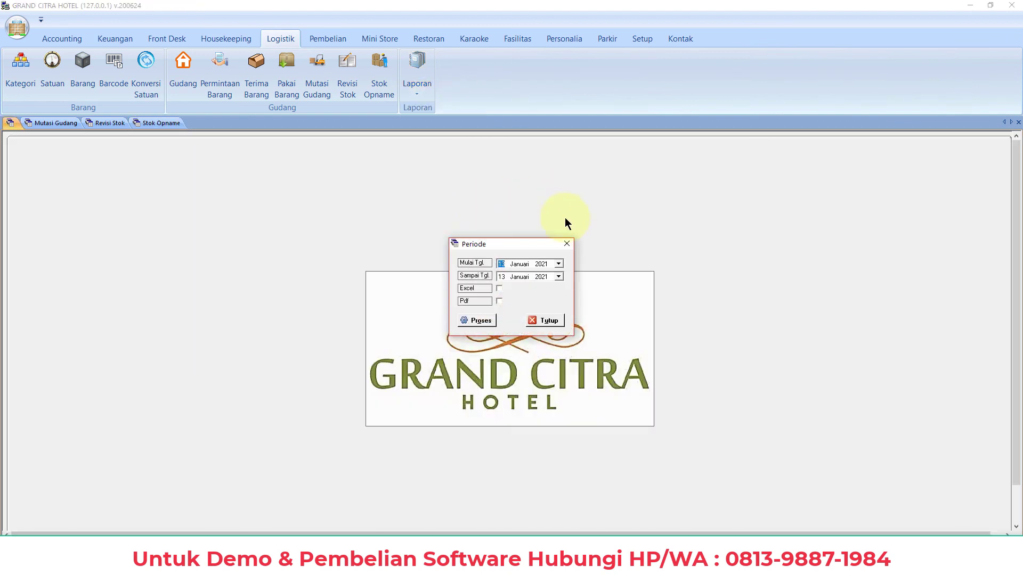
{"action": "left_click", "coordinate": [474, 320]}
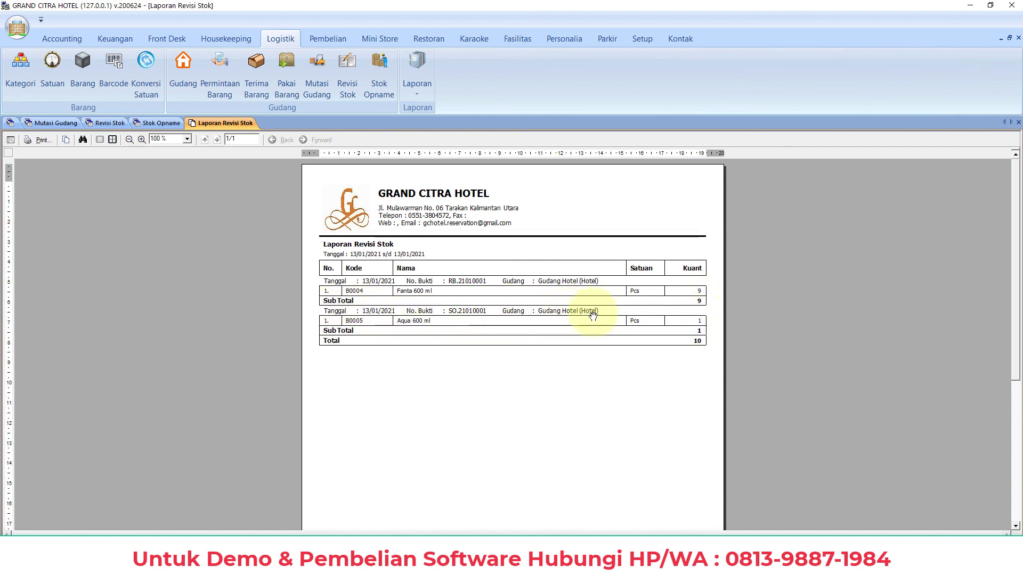
{"action": "left_click", "coordinate": [1017, 122]}
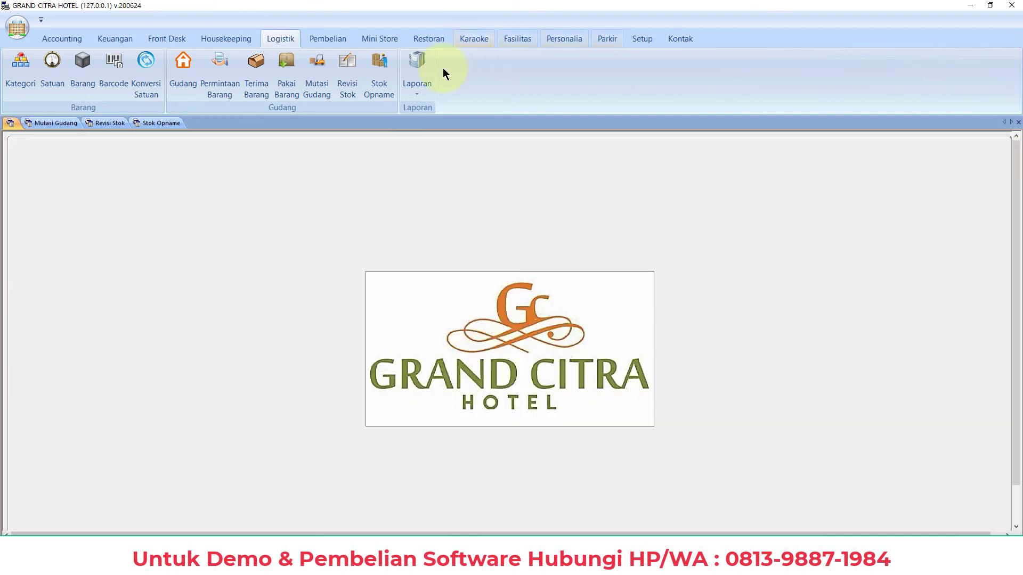
Generate the January 2021 Laporan Stok limited to the Gudang Hotel warehouse
{"action": "left_click", "coordinate": [415, 91]}
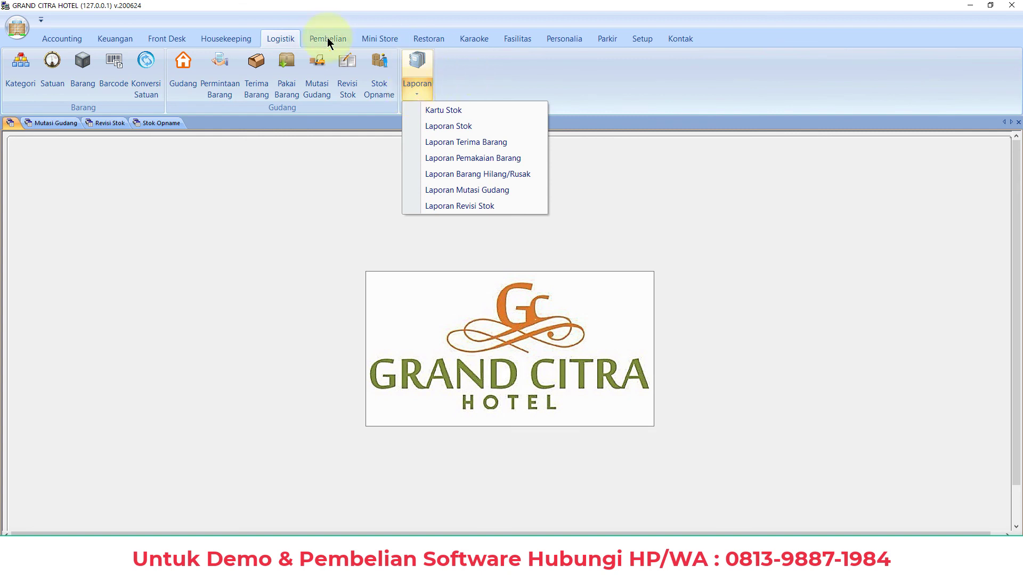
{"action": "left_click", "coordinate": [454, 129]}
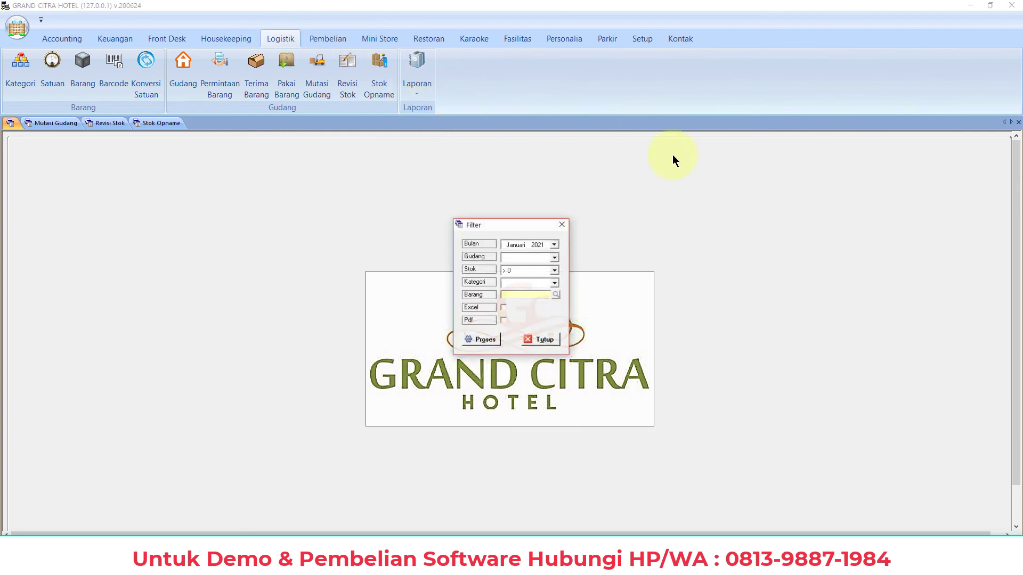
{"action": "left_click", "coordinate": [516, 258]}
{"action": "left_click", "coordinate": [519, 274]}
{"action": "left_click", "coordinate": [483, 341]}
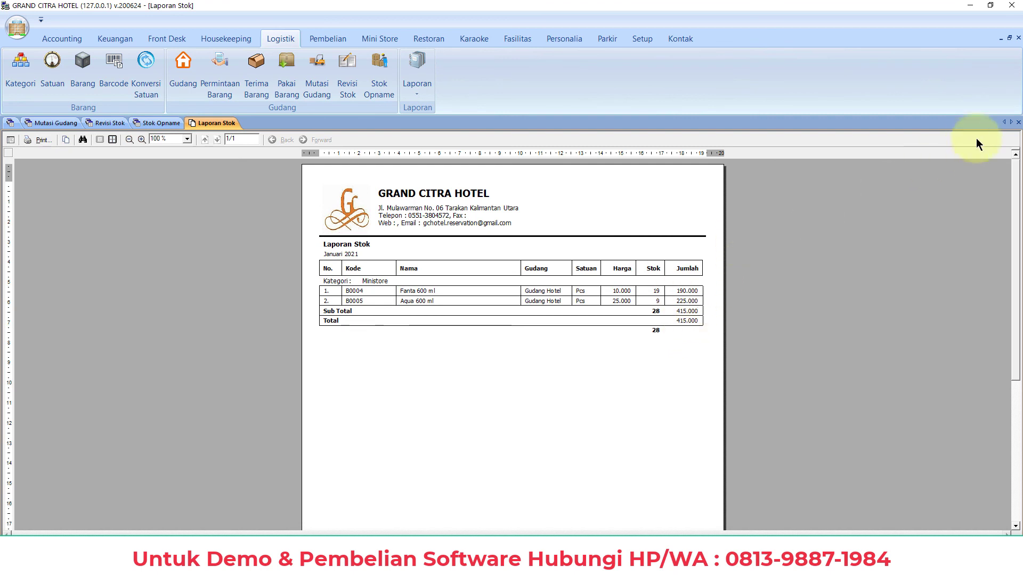
Close the report and all stock opname, revision and transfer windows, then switch to Pembelian
{"action": "left_click", "coordinate": [1018, 122]}
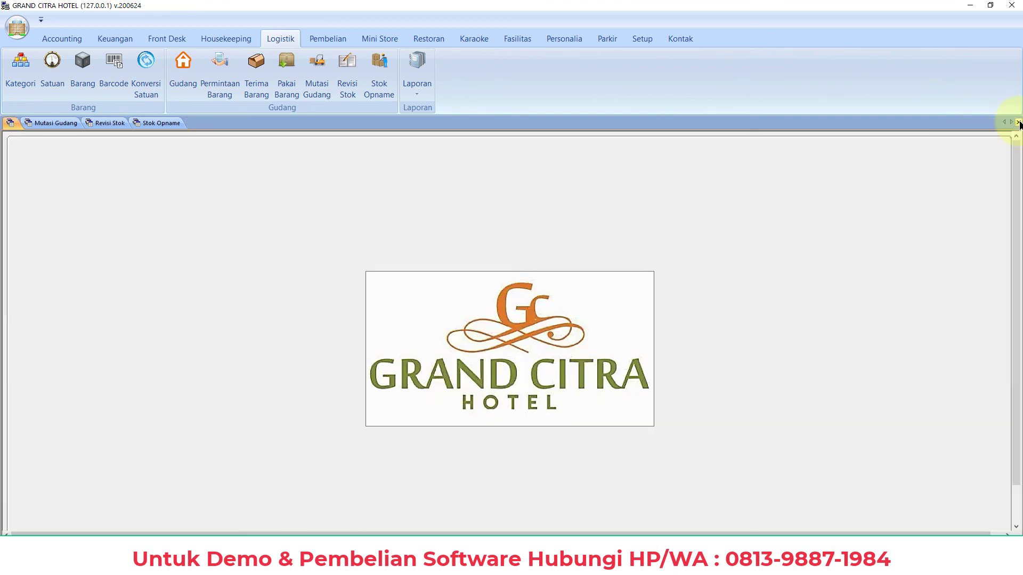
{"action": "left_click", "coordinate": [1018, 122]}
{"action": "left_click", "coordinate": [1017, 123]}
{"action": "left_click", "coordinate": [1018, 123]}
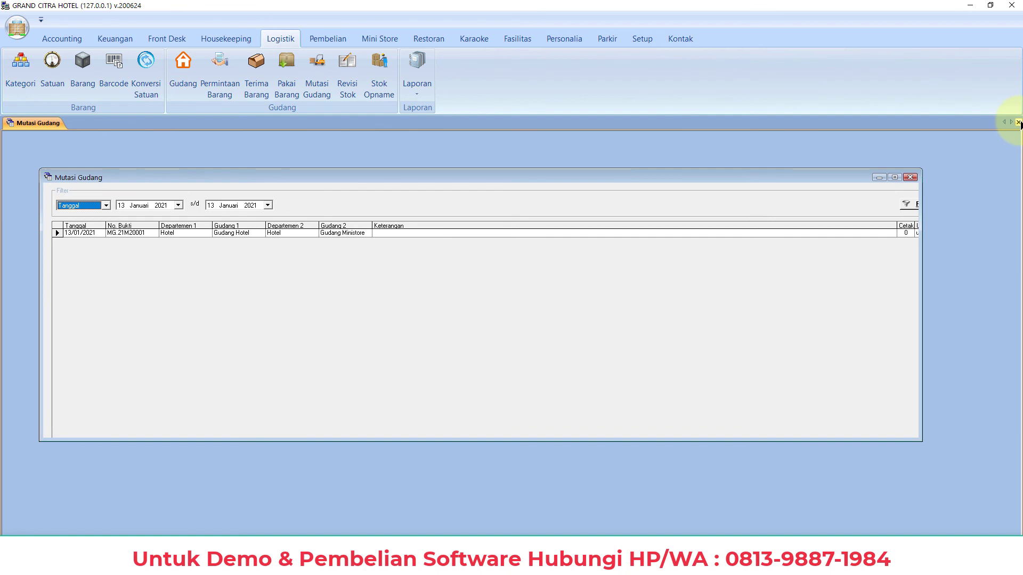
{"action": "left_click", "coordinate": [1018, 123]}
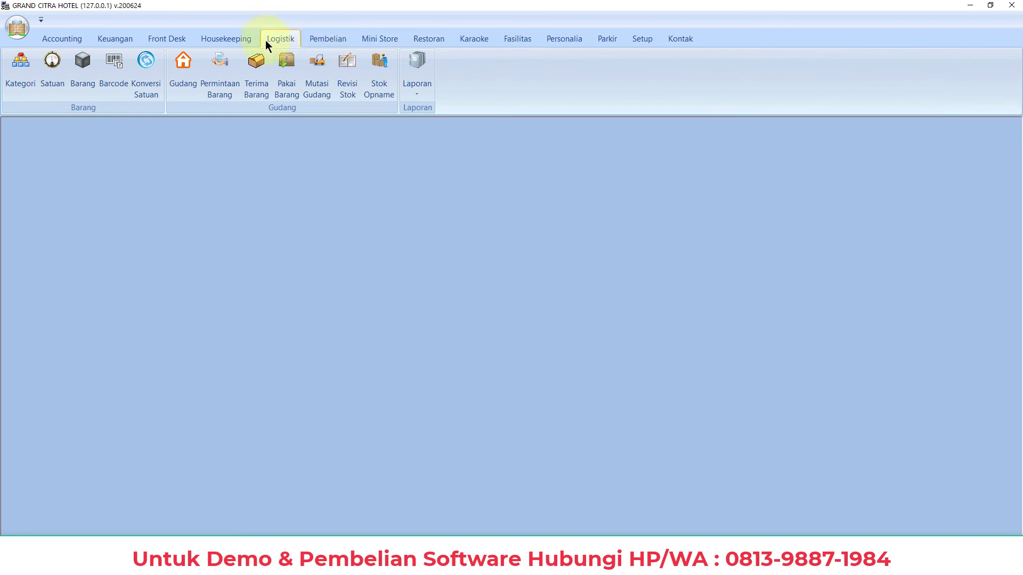
{"action": "left_click", "coordinate": [333, 40]}
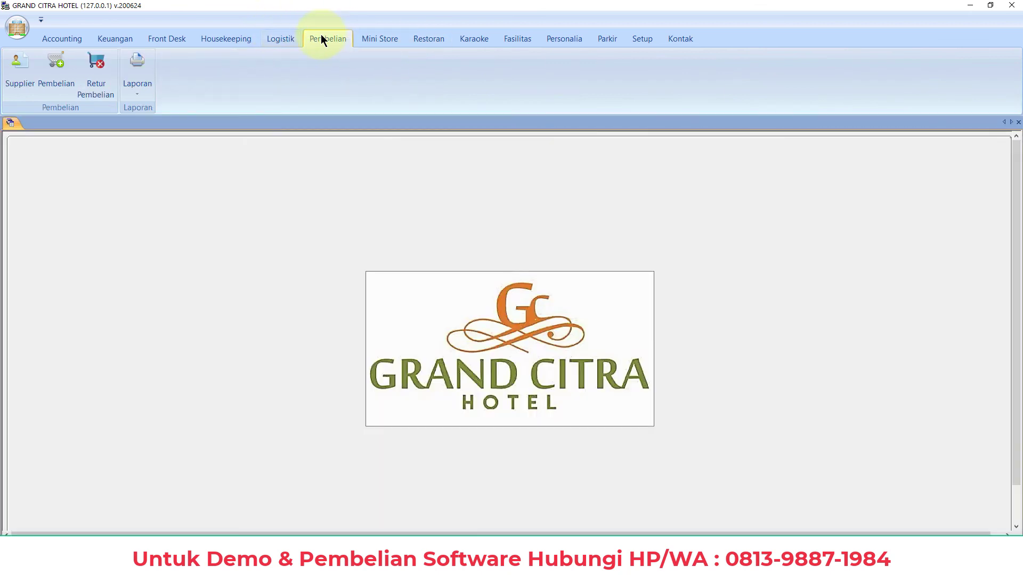